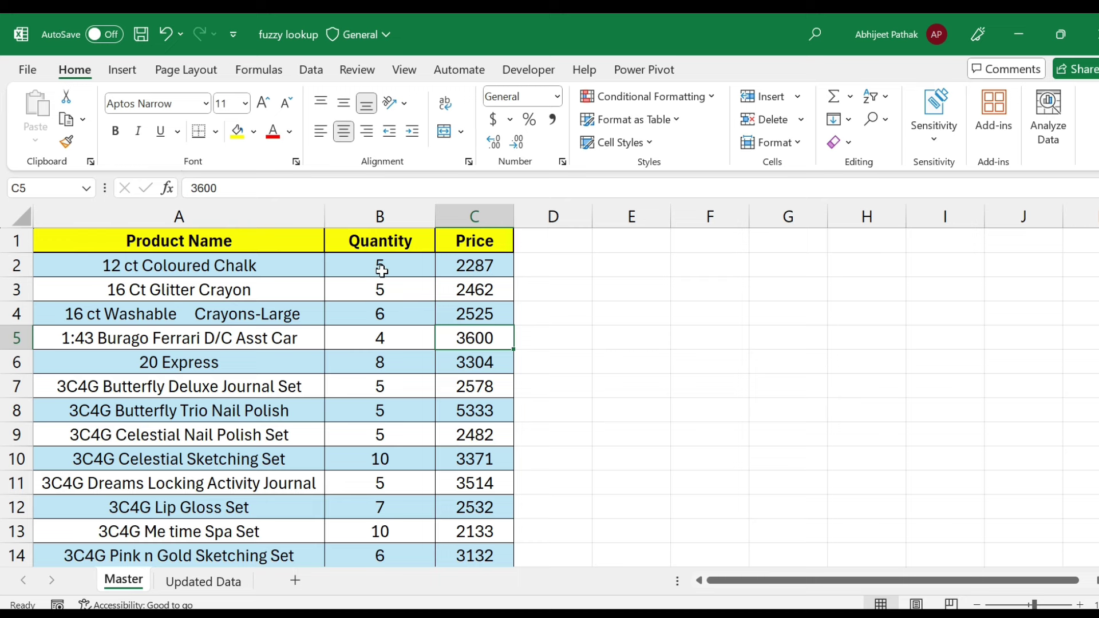
Step: Compare the first product, 12 ct Coloured Chalk, with Coloured Chalk 12 ct on Updated Data
left_click(461, 265)
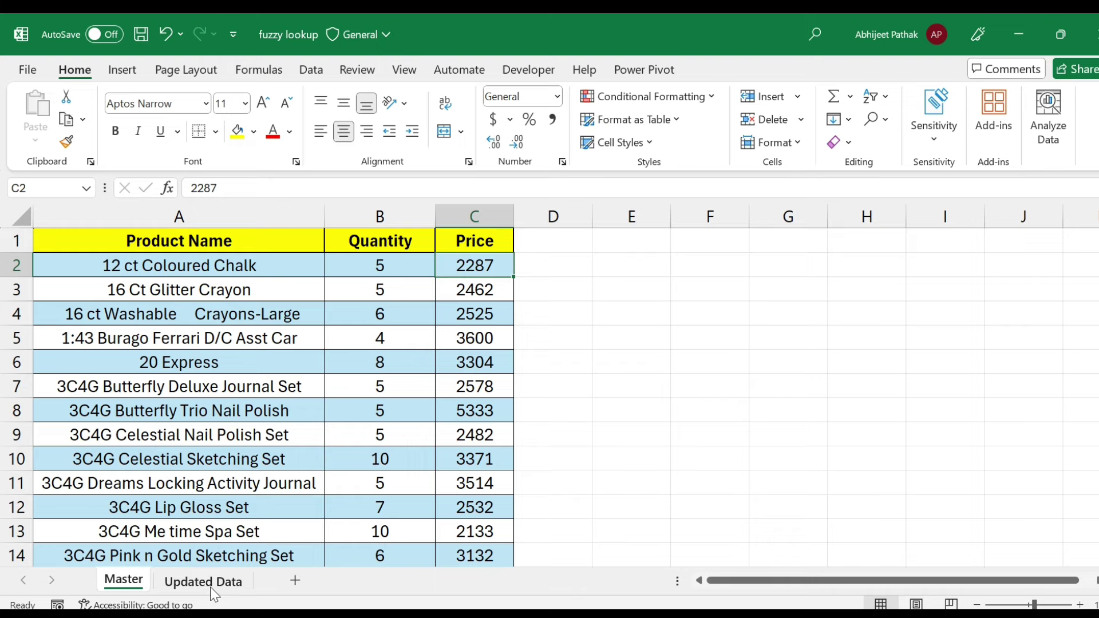
scroll(319, 458, "down", 2)
scroll(284, 439, "down", 3)
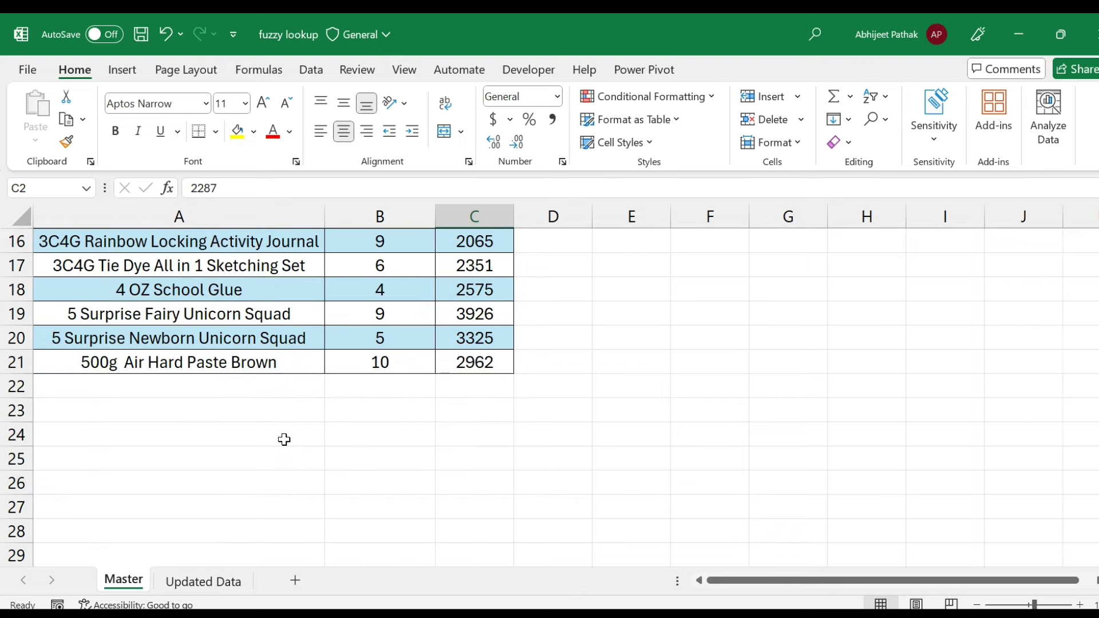
scroll(285, 423, "up", 5)
left_click(165, 265)
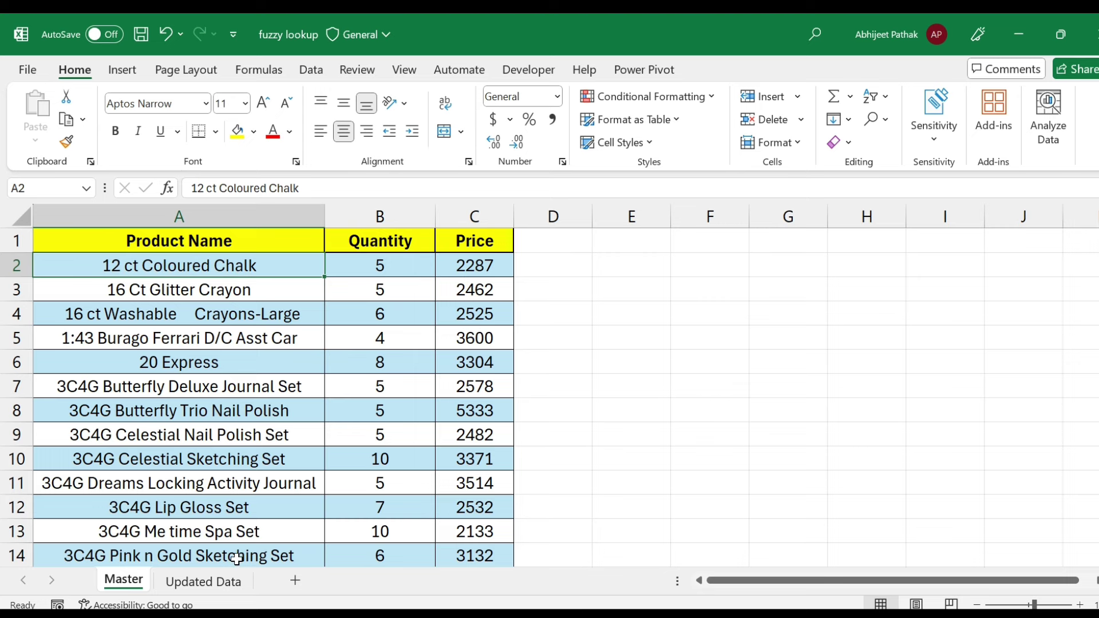
left_click(224, 588)
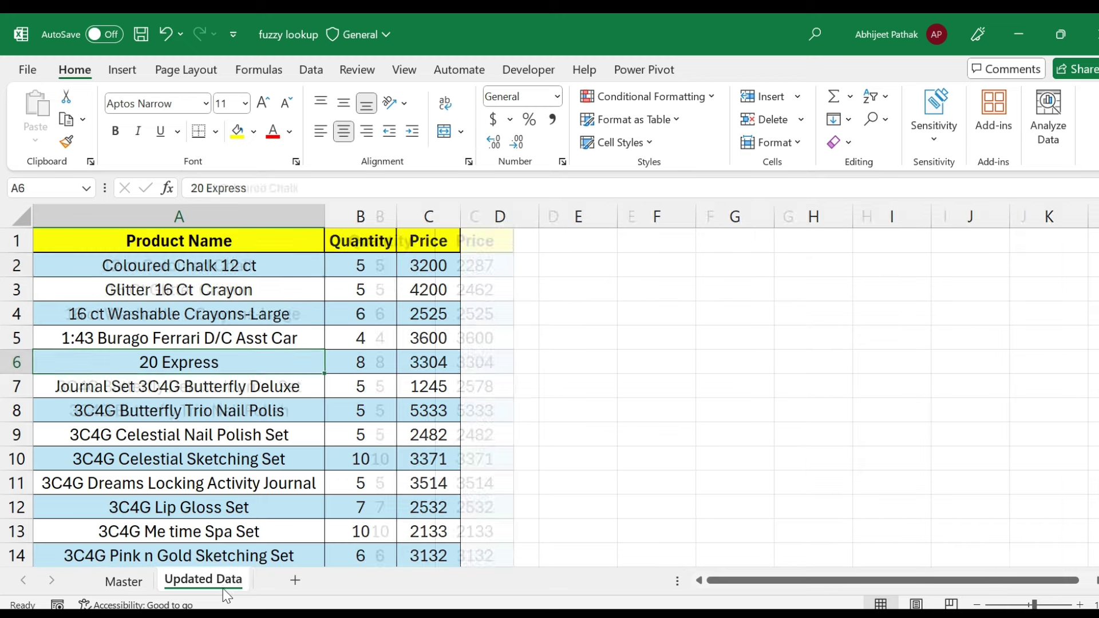
left_click(143, 267)
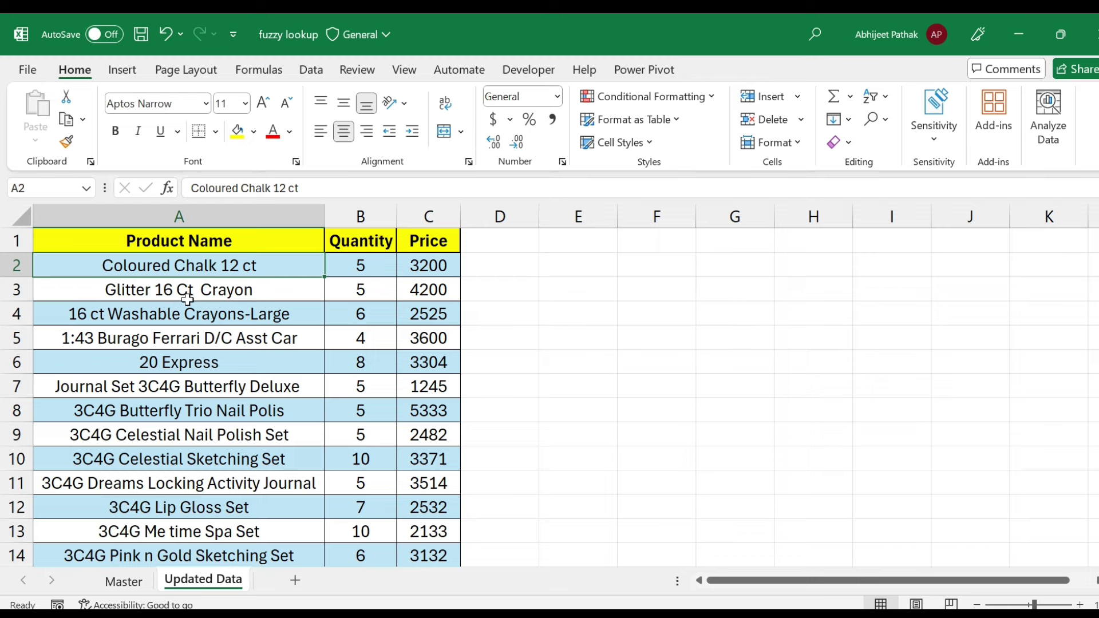
Step: Compare names such as 16 Ct Glitter Crayon across sheets, then select the Master Product Name header
left_click(129, 581)
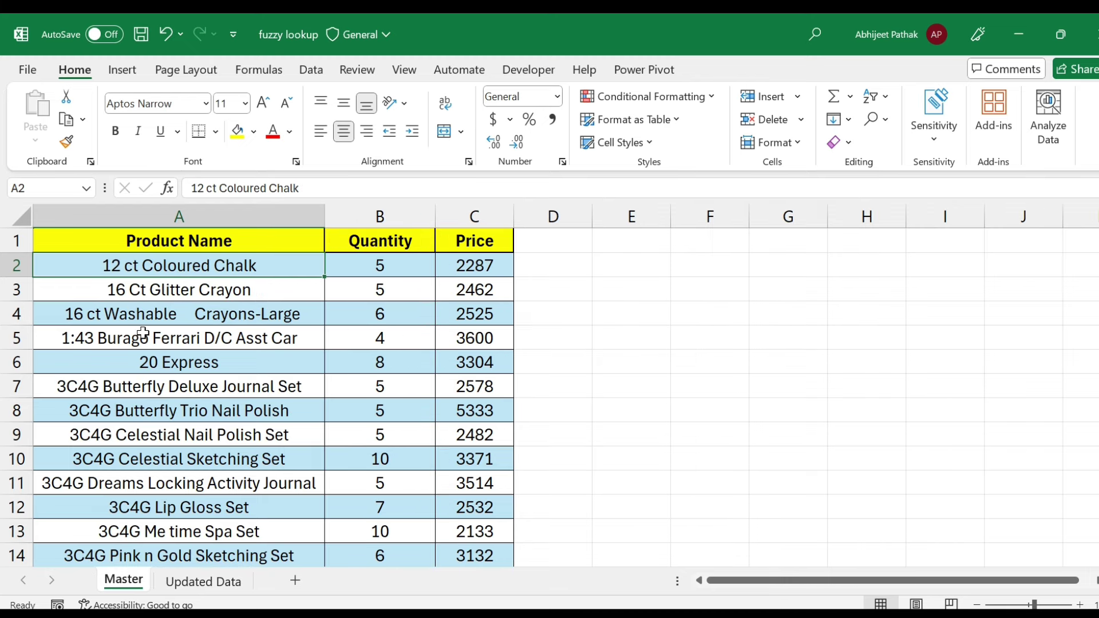
left_click(143, 295)
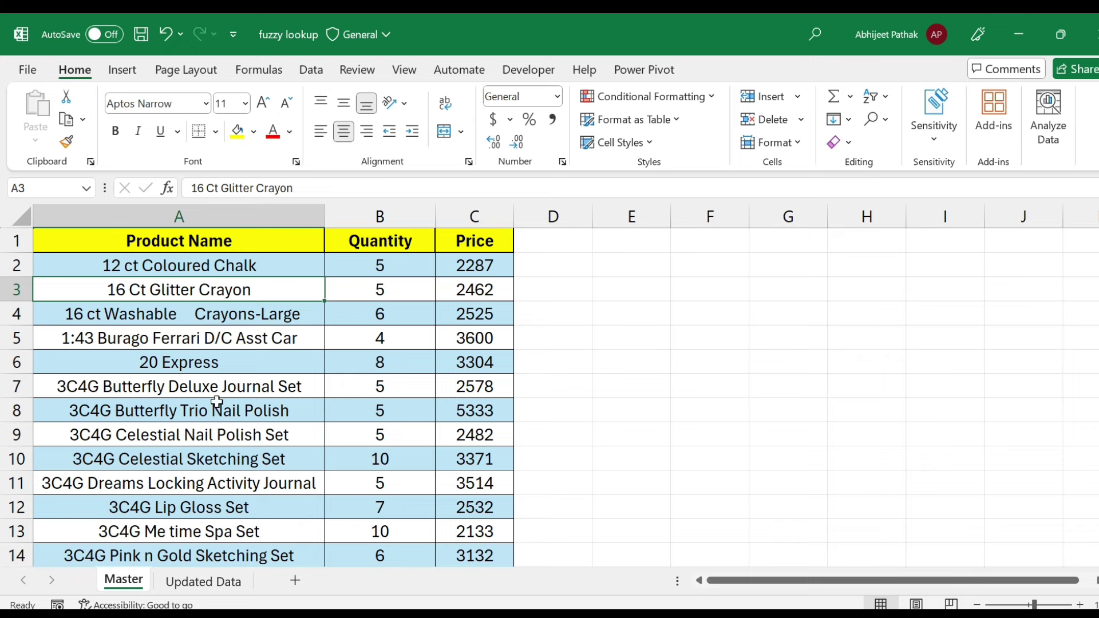
left_click(203, 580)
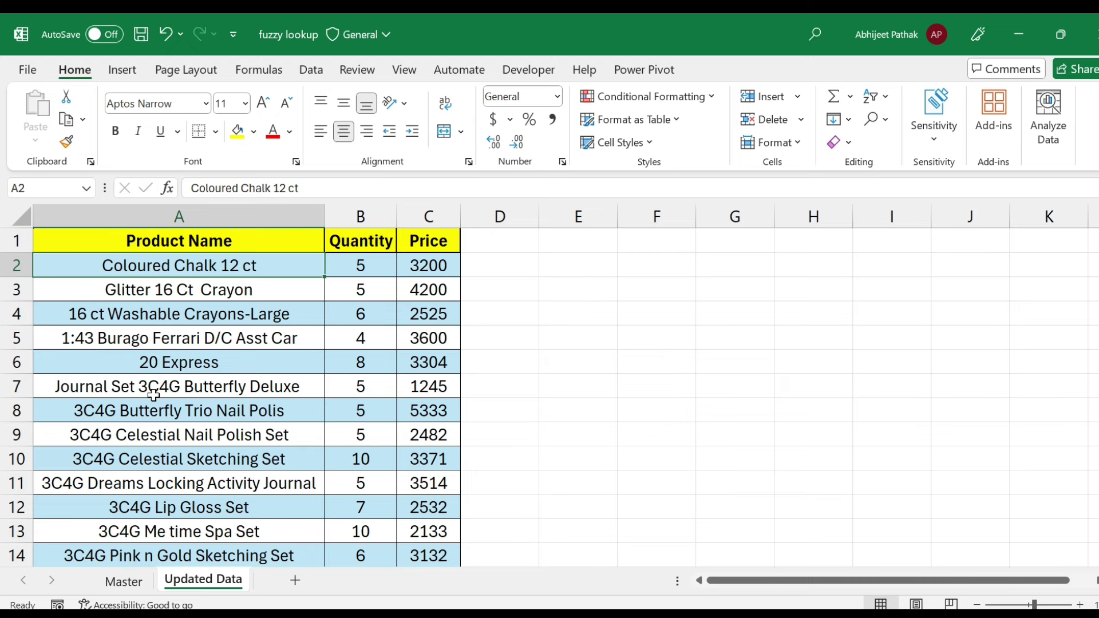
left_click(130, 581)
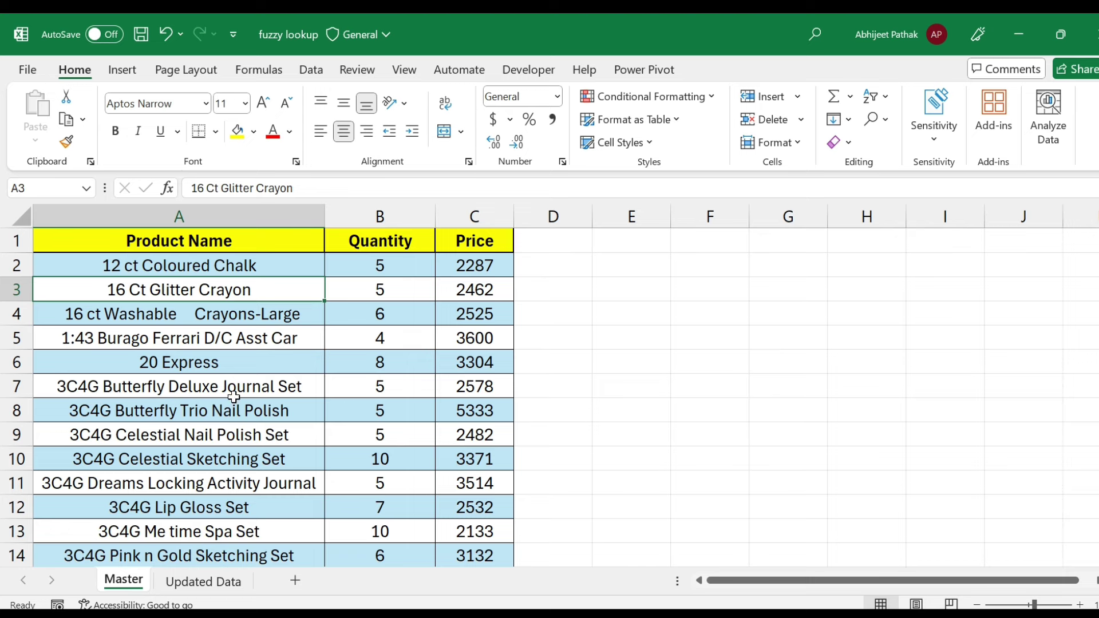
left_click(223, 582)
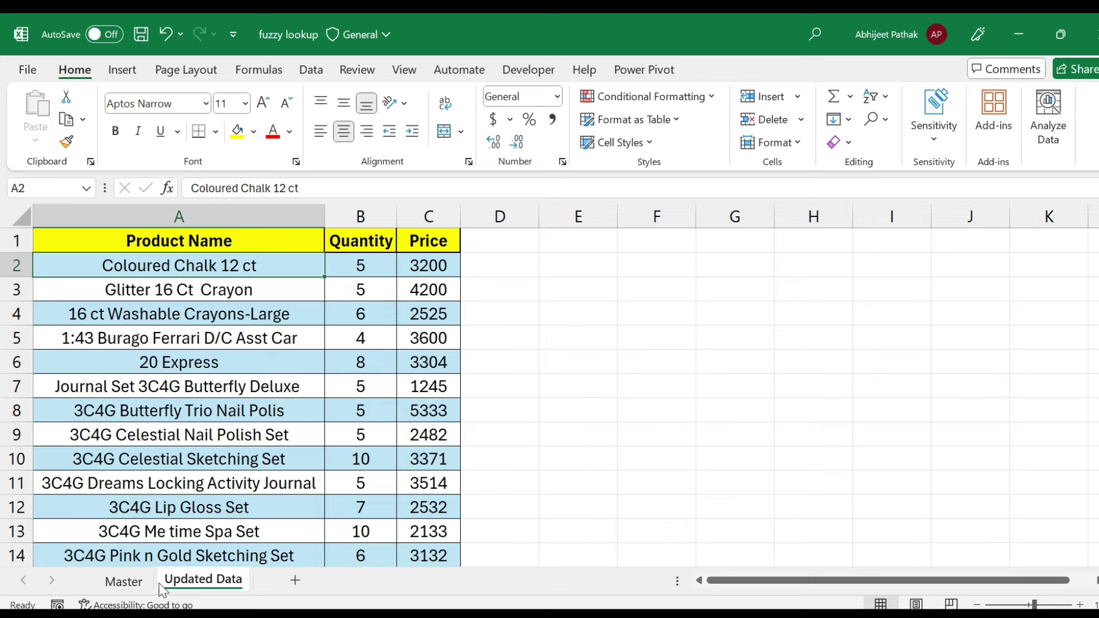
left_click(143, 582)
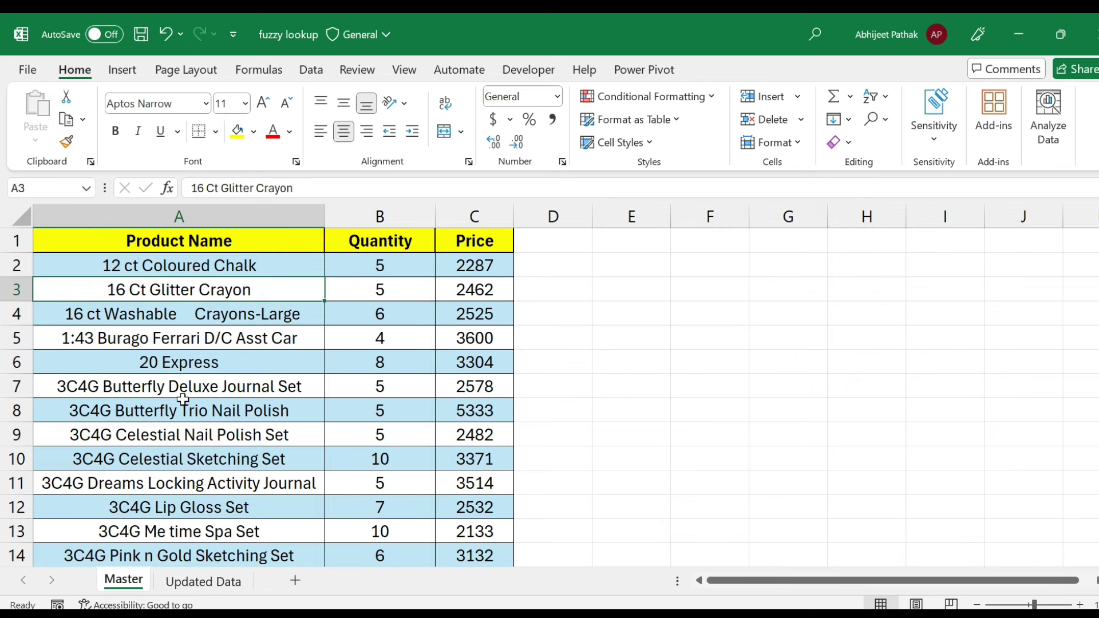
left_click(209, 240)
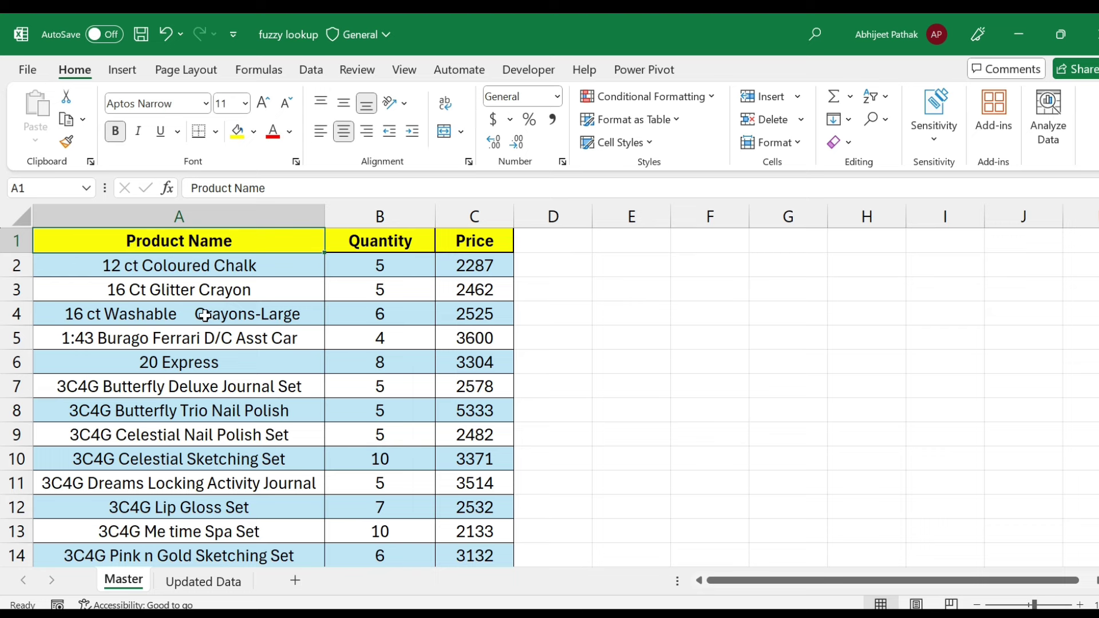
left_click(167, 265)
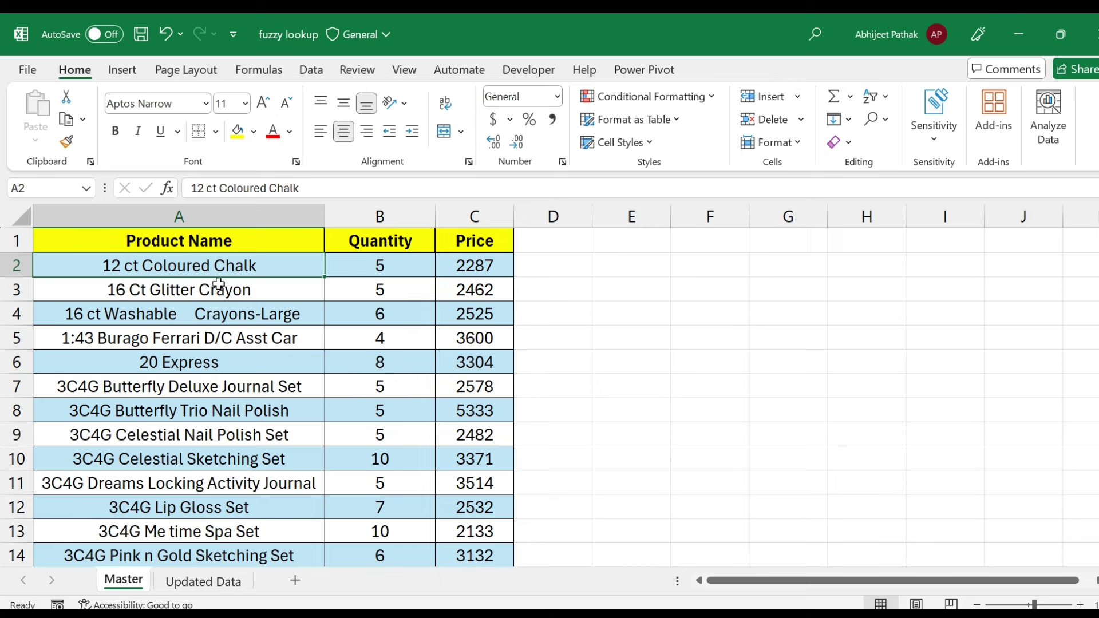
left_click(233, 247)
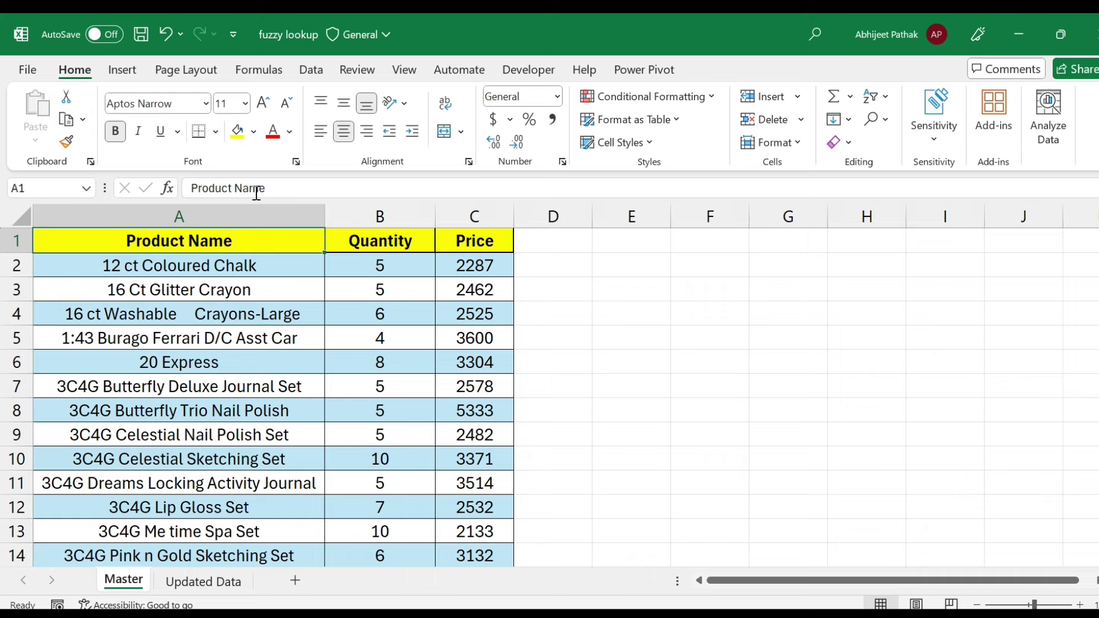
Step: Load the Master range into Power Query as connection-only query Table1
left_click(311, 70)
left_click(40, 134)
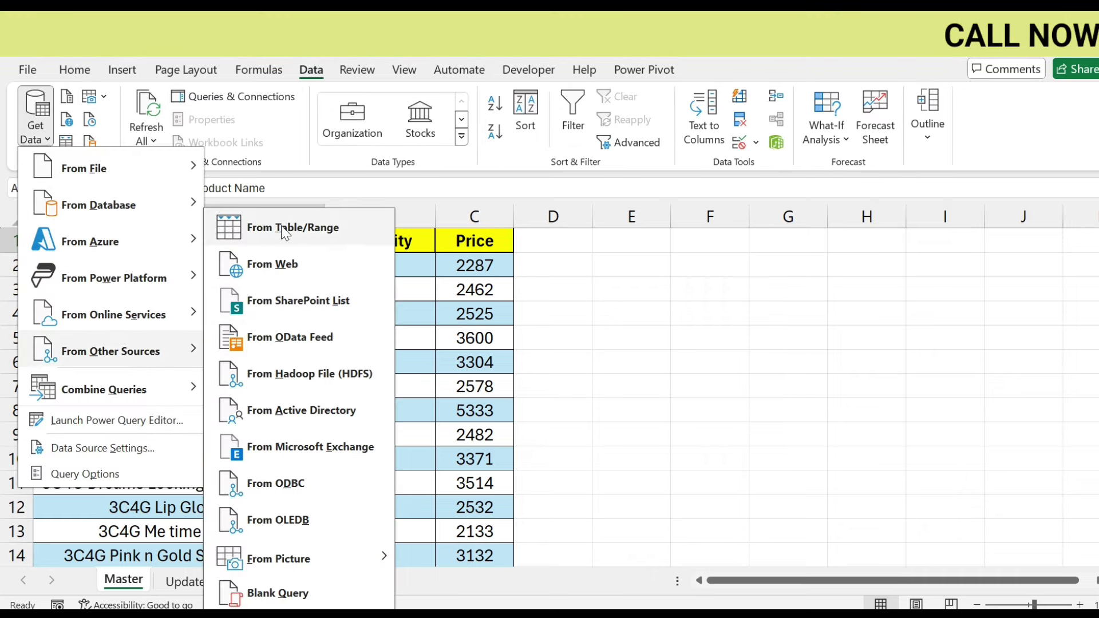
mouse_move(110, 352)
left_click(281, 226)
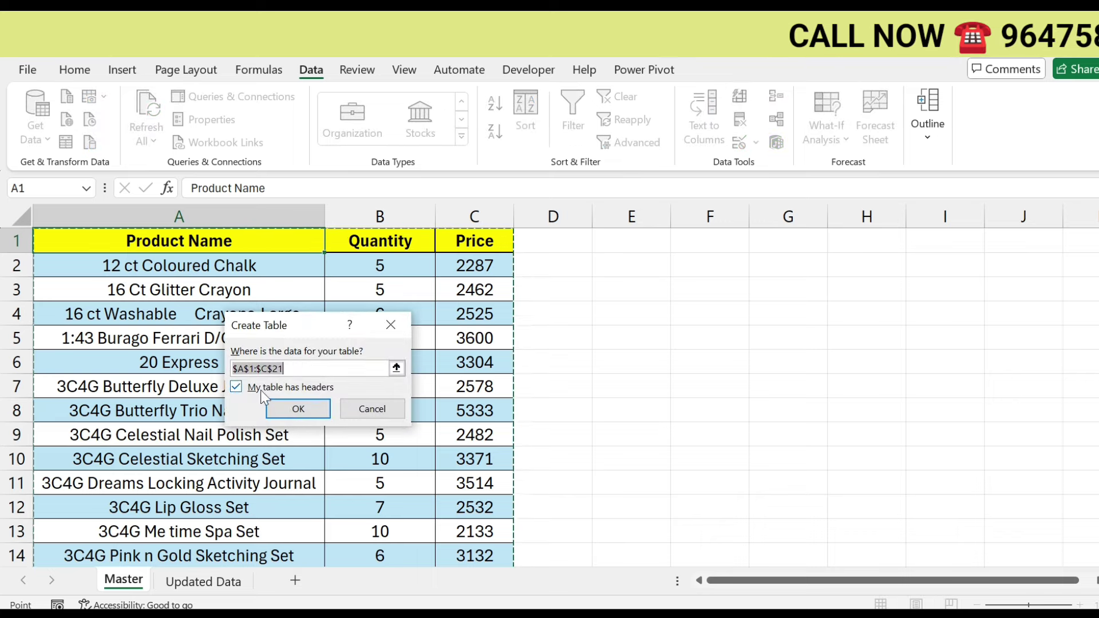
left_click(296, 409)
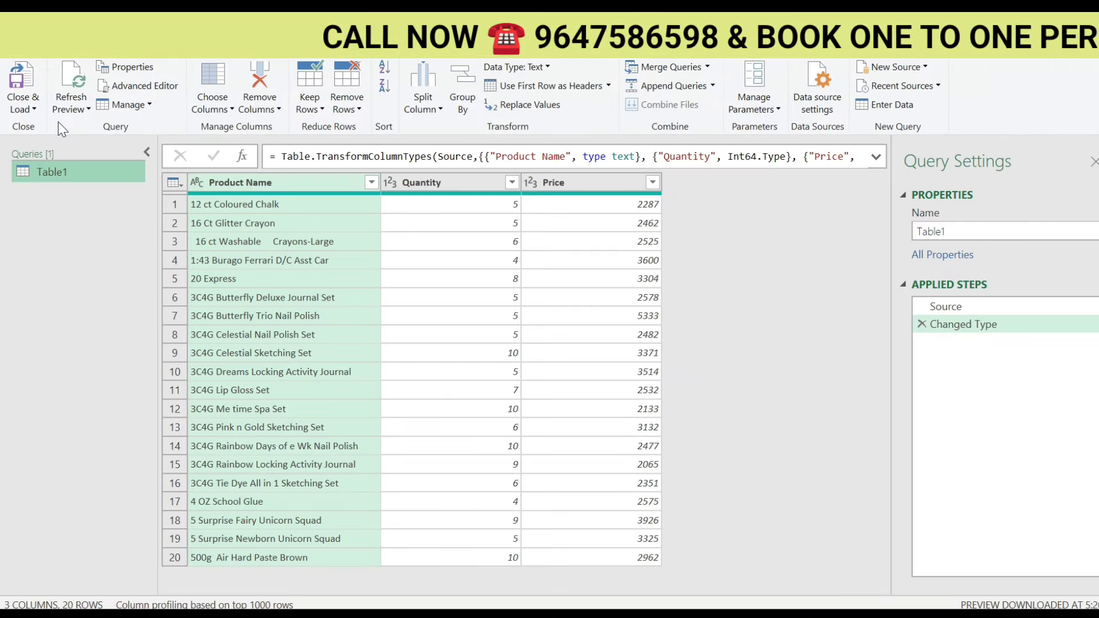
left_click(33, 110)
left_click(40, 128)
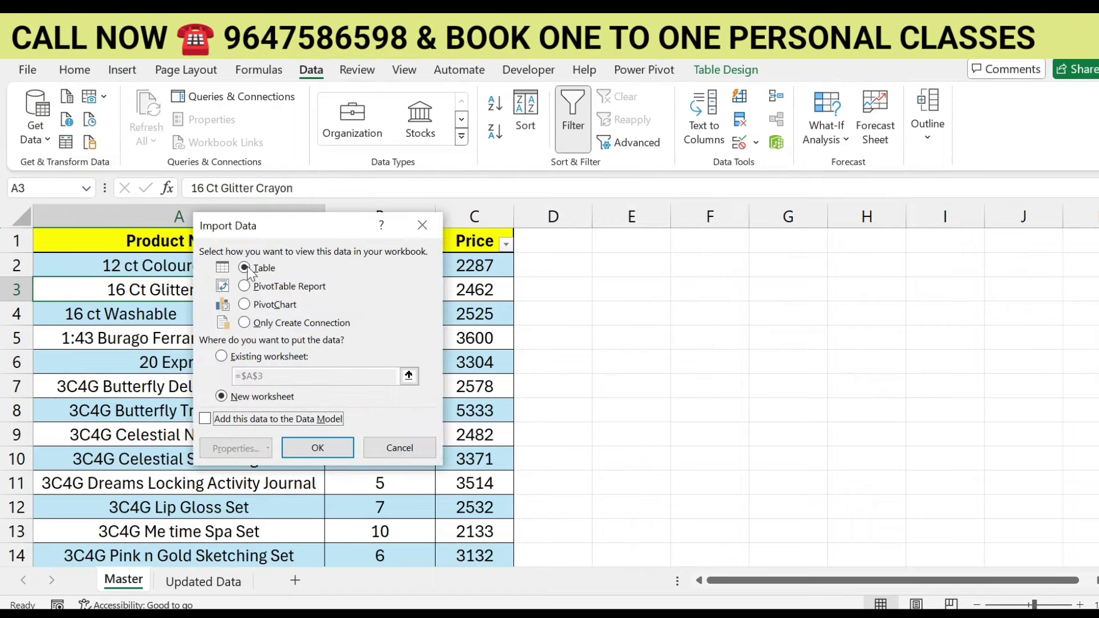
left_click(244, 322)
left_click(318, 448)
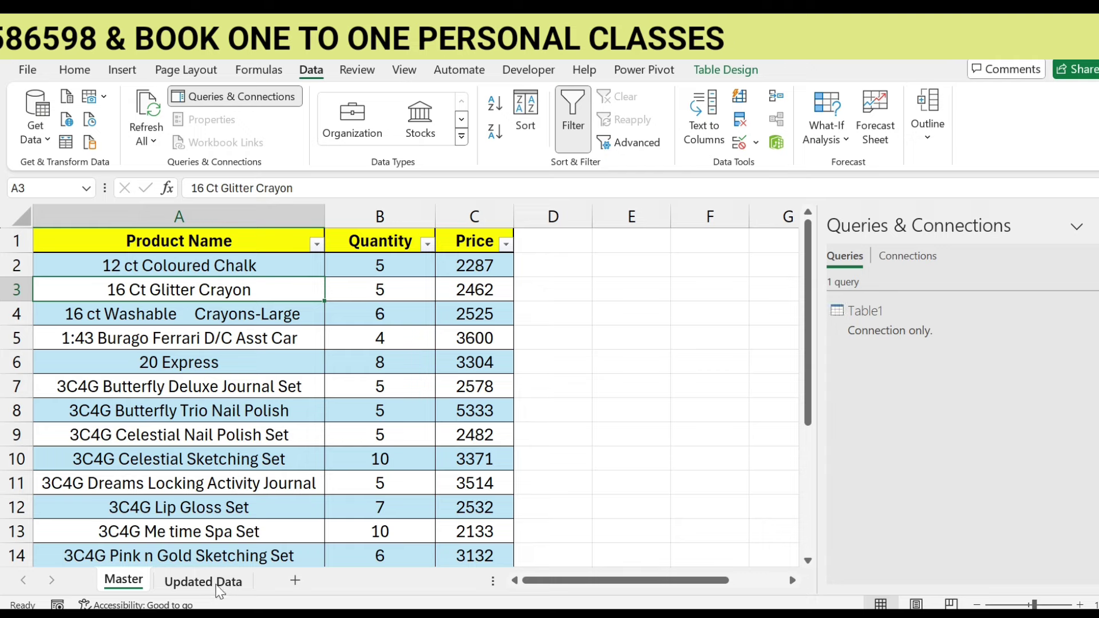
Step: Load the Updated Data range as connection-only query Table2 and close the Queries pane
left_click(217, 584)
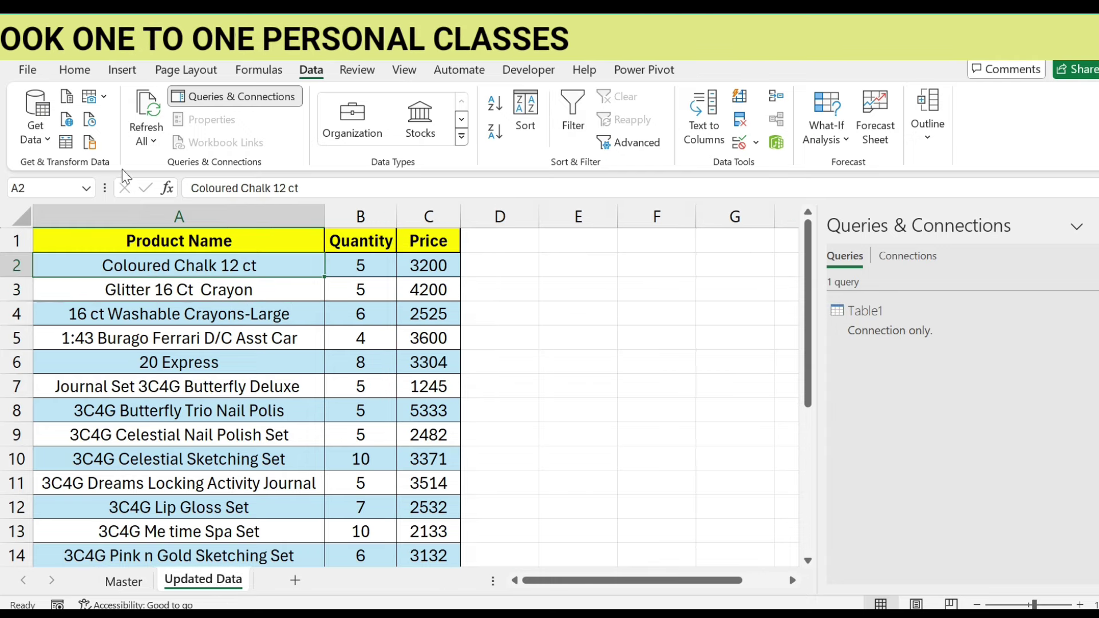
left_click(48, 142)
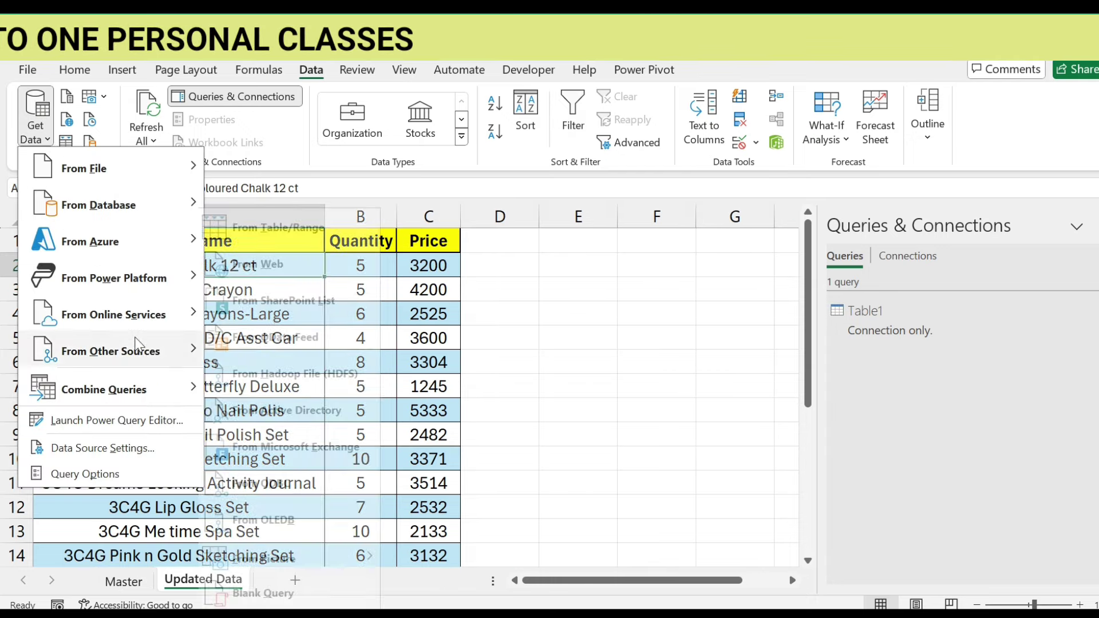
mouse_move(110, 350)
left_click(280, 227)
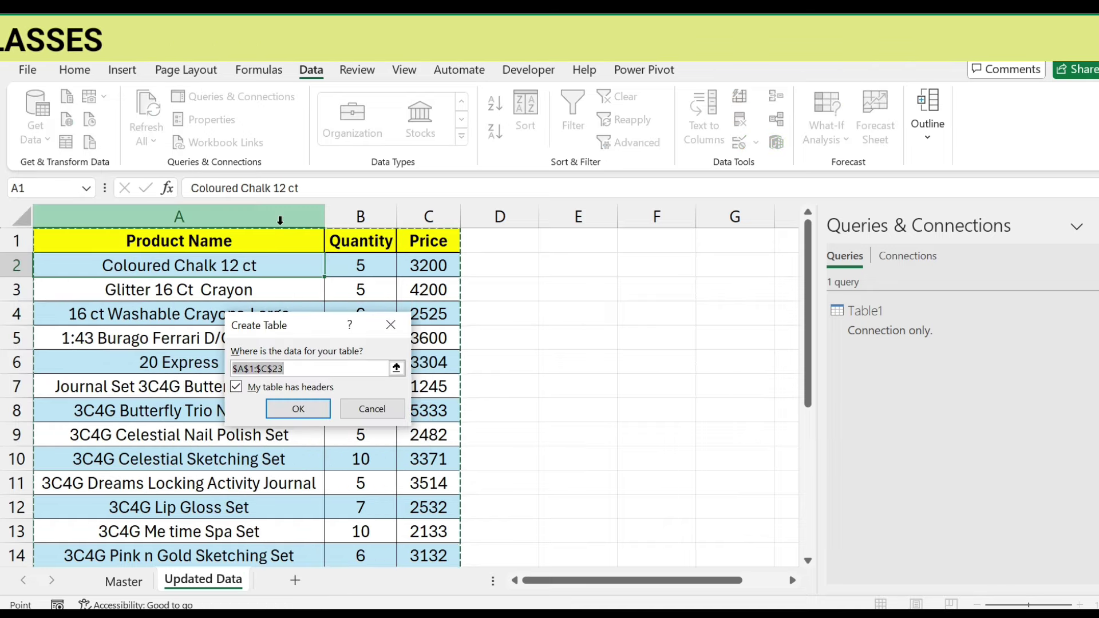
left_click(298, 410)
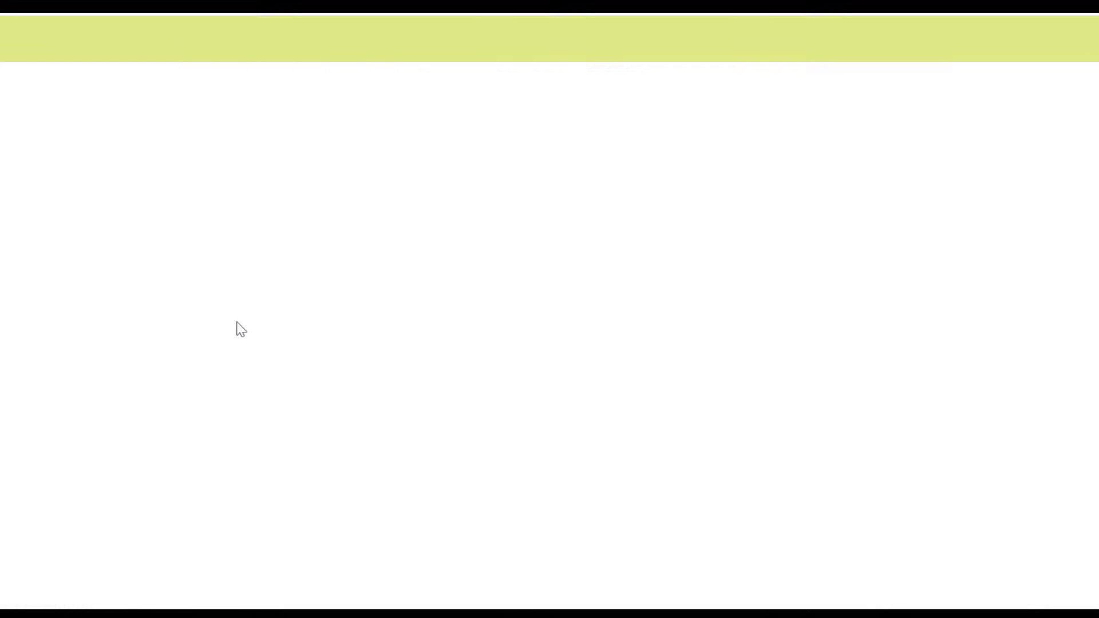
left_click(67, 148)
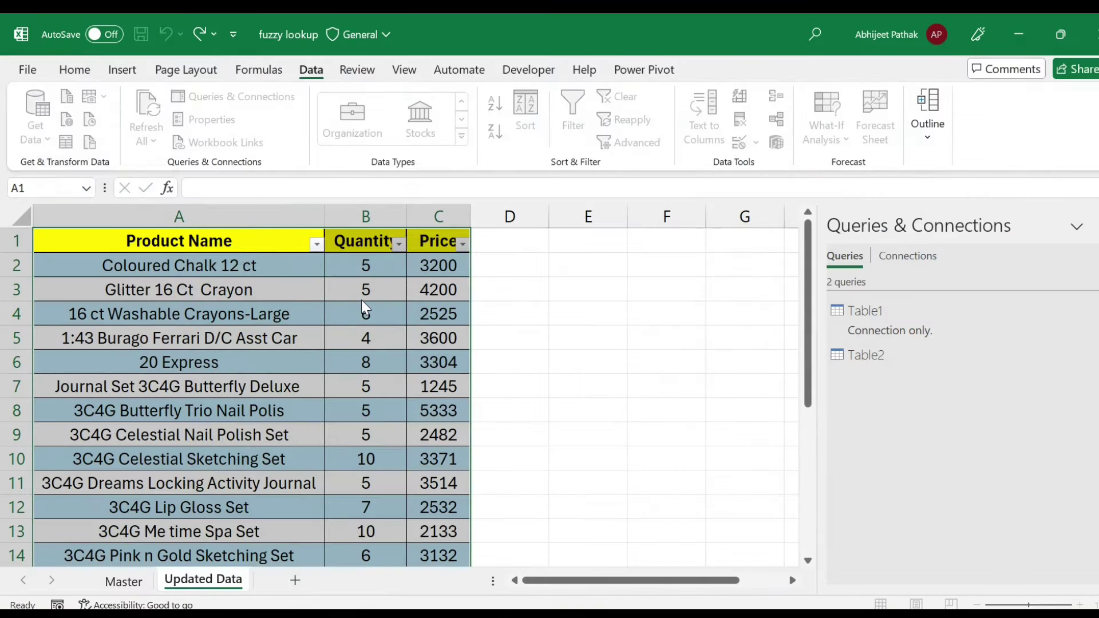
left_click(255, 323)
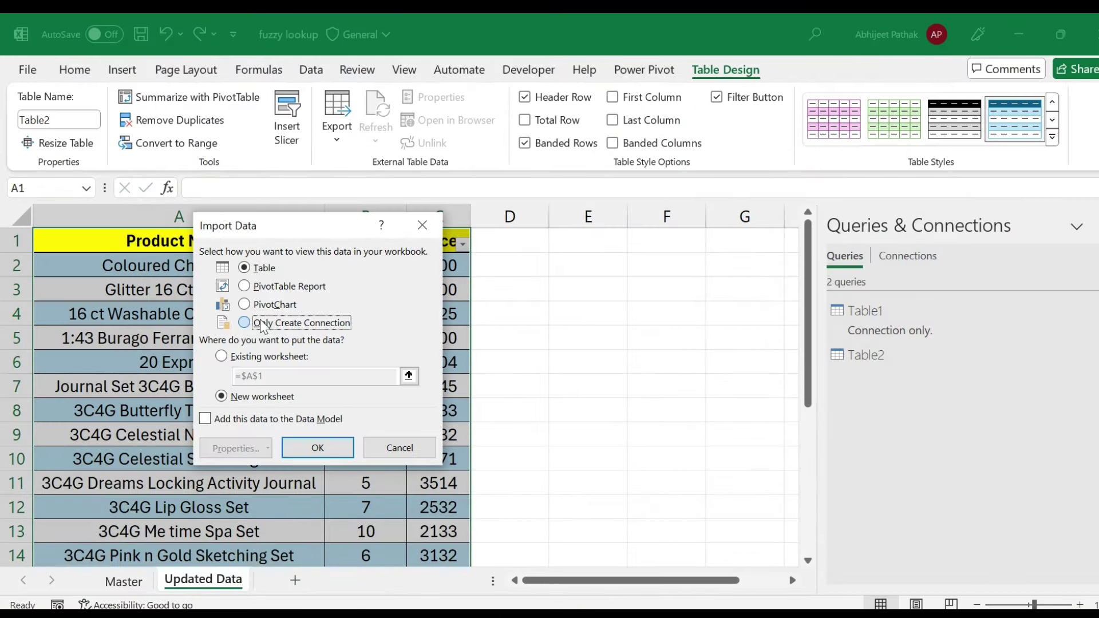
left_click(317, 448)
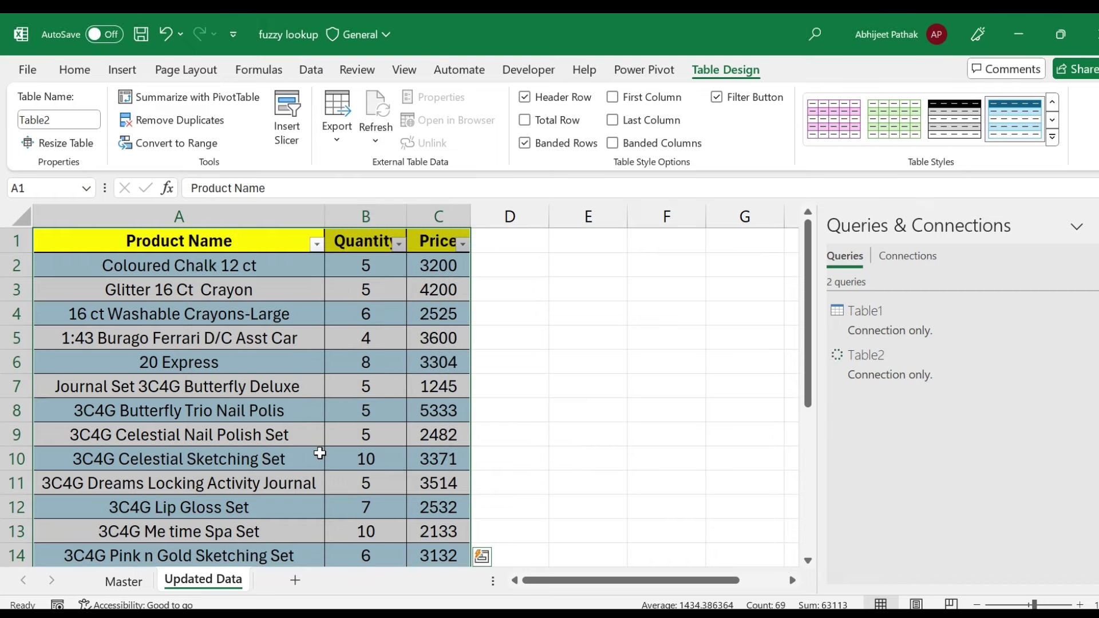
left_click(609, 309)
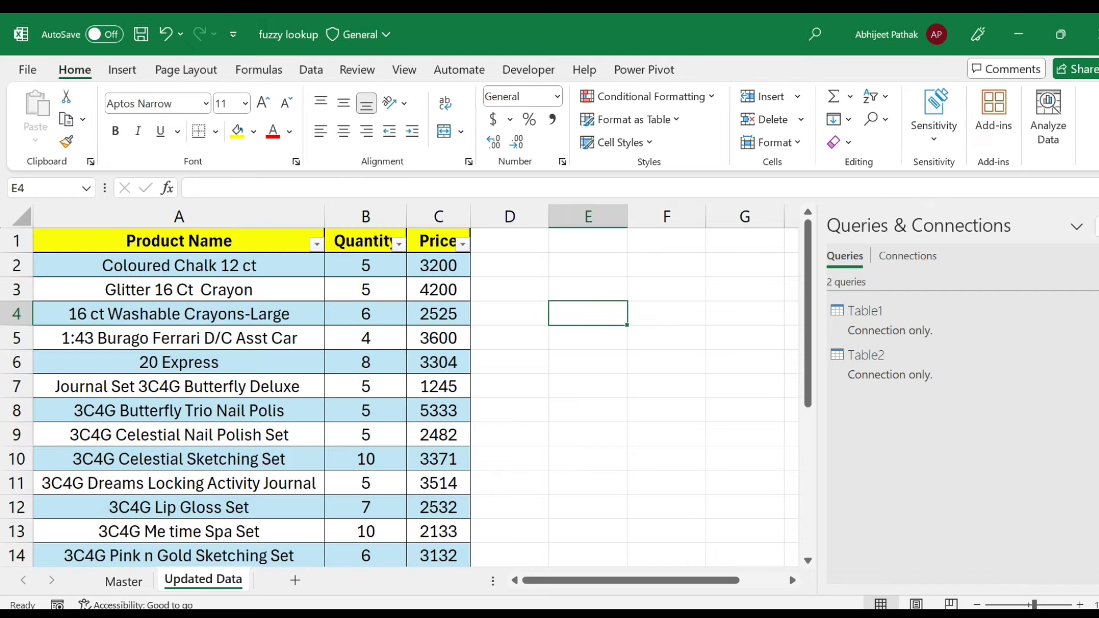
left_click(140, 315)
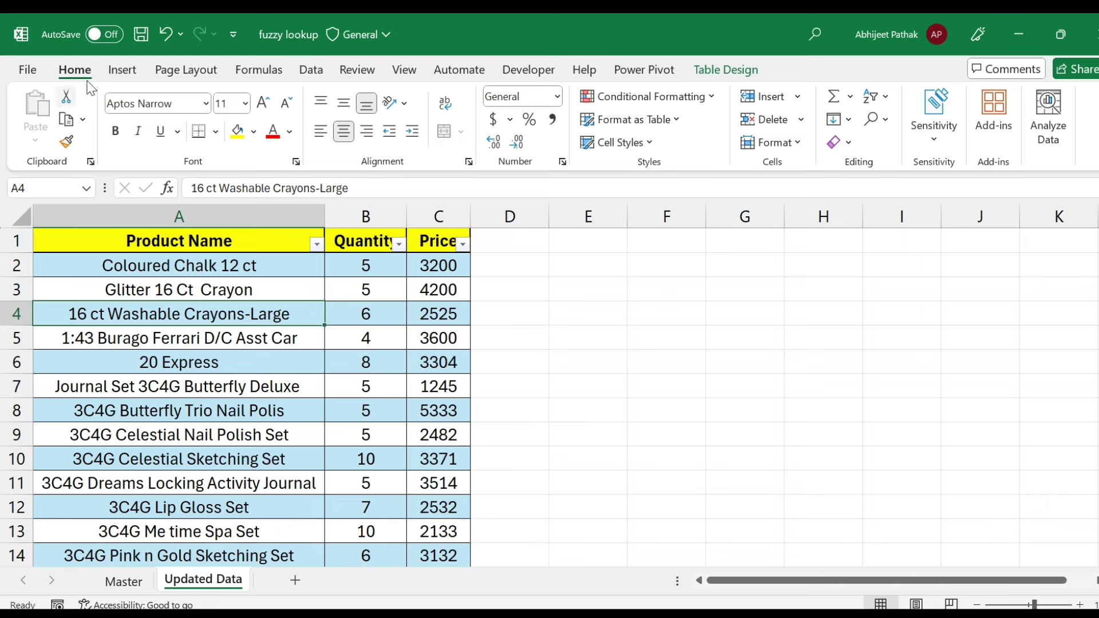
left_click(311, 69)
Step: Start a Merge Queries with Table1 as the first table
left_click(40, 139)
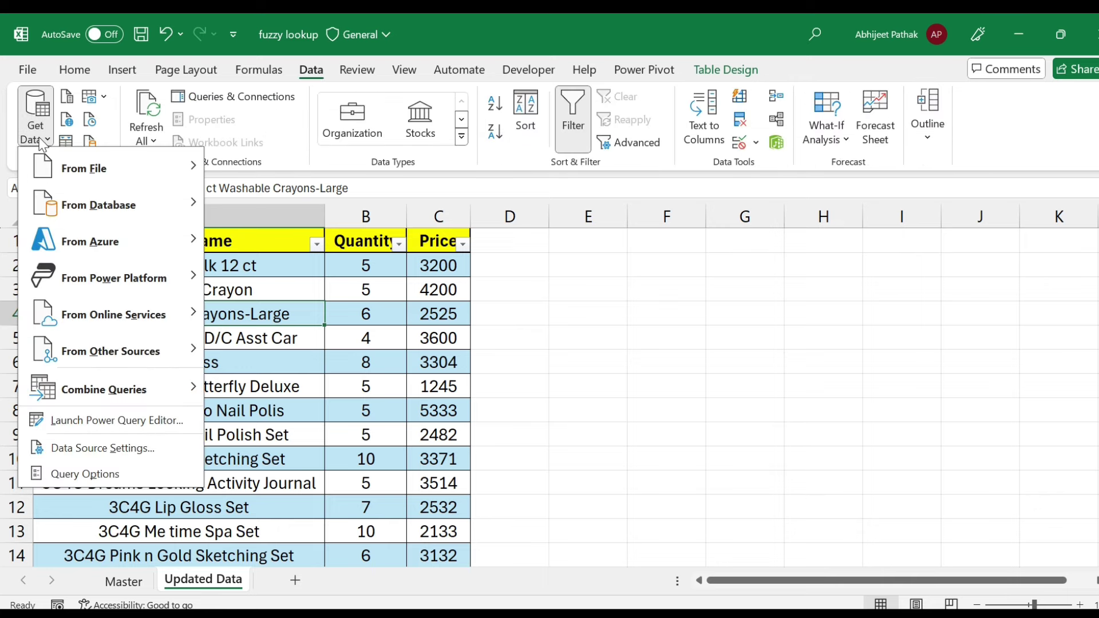
mouse_move(104, 389)
left_click(271, 391)
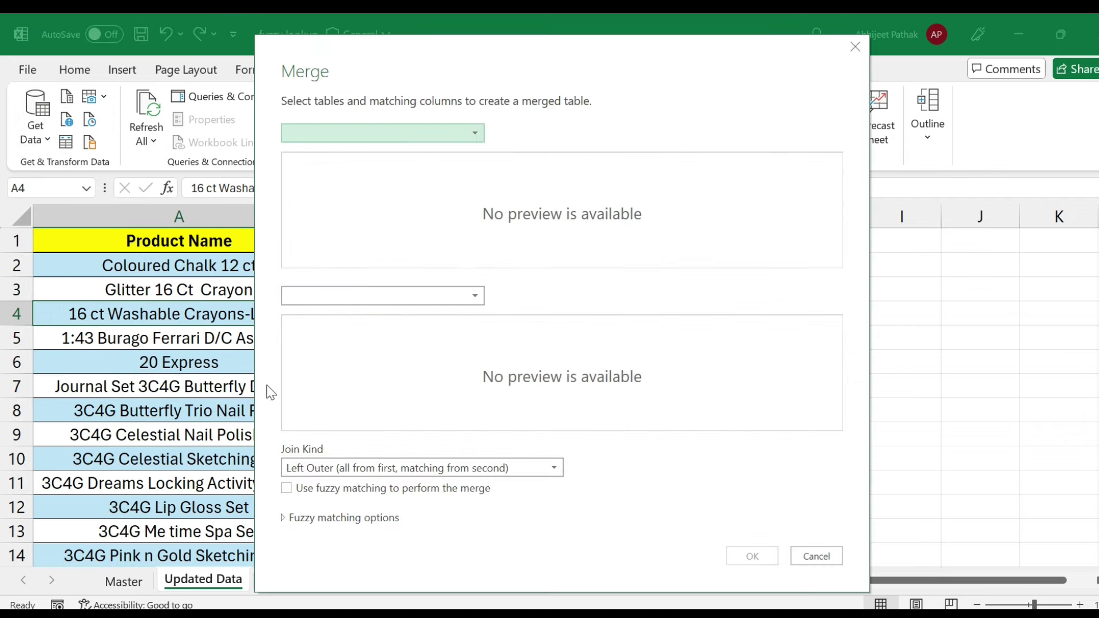
left_click(392, 134)
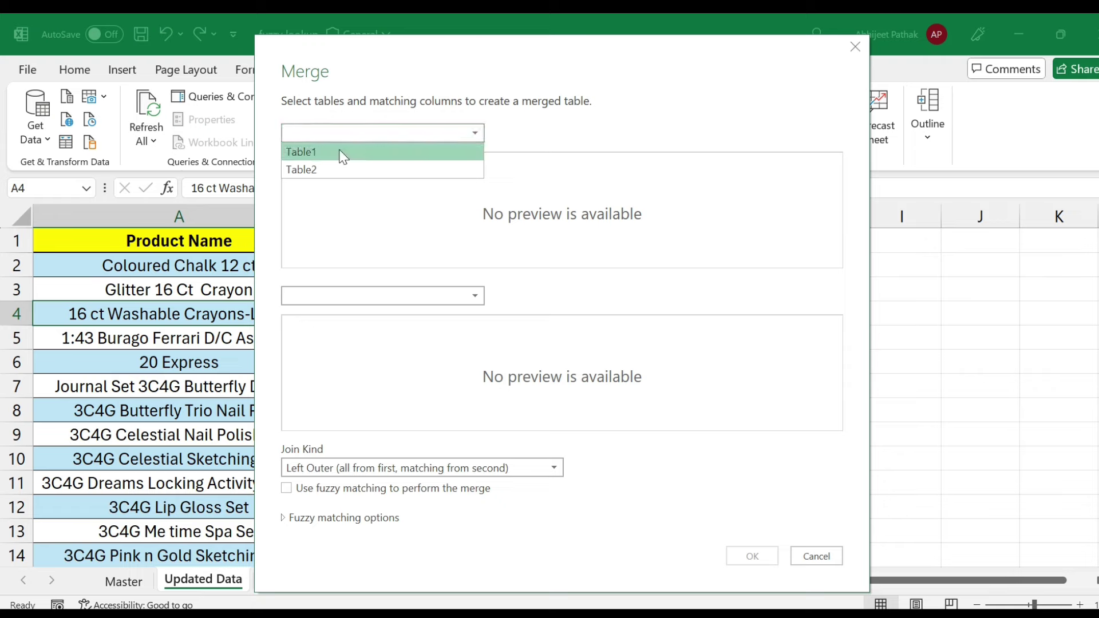
left_click(343, 154)
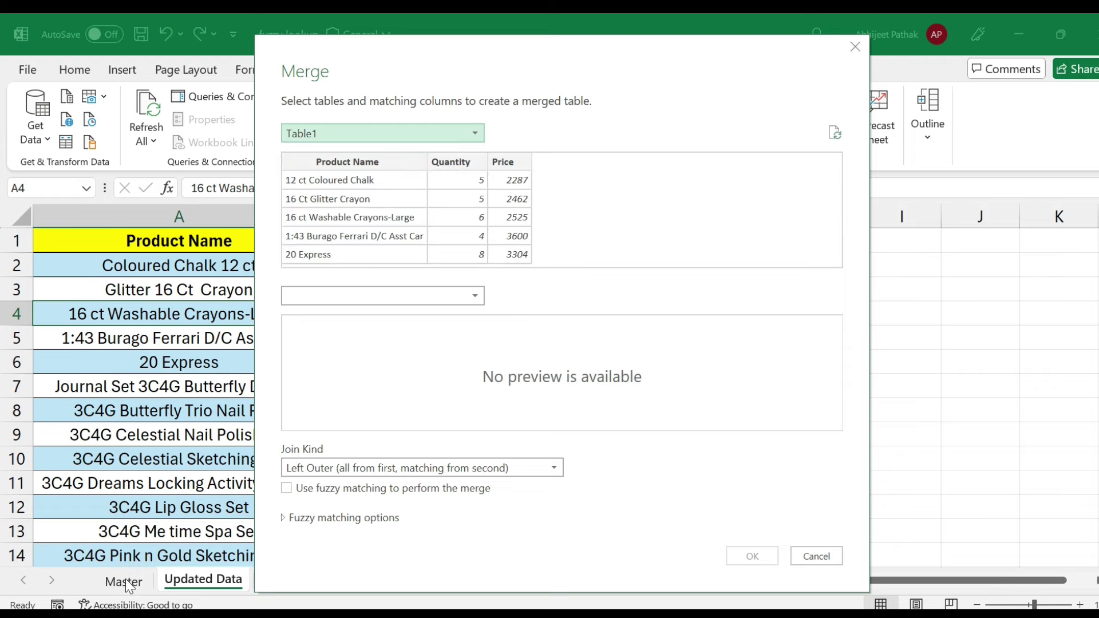
Step: Move the Merge dialog aside to reveal the Price column and choose Table2 as the second table
left_click_drag(381, 48, 572, 71)
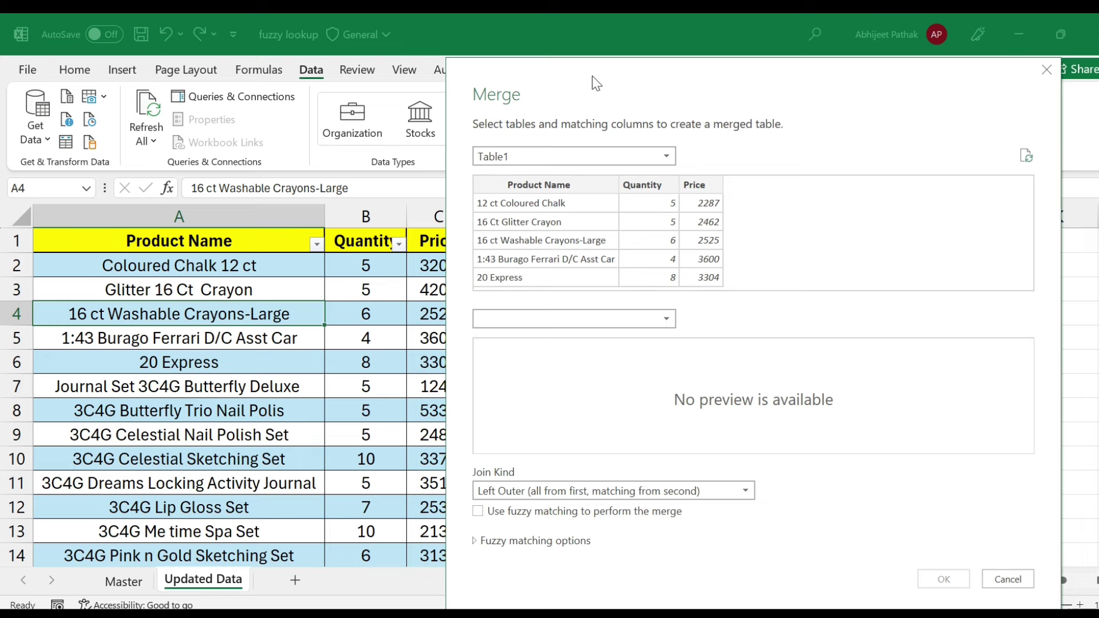
left_click_drag(591, 81, 655, 80)
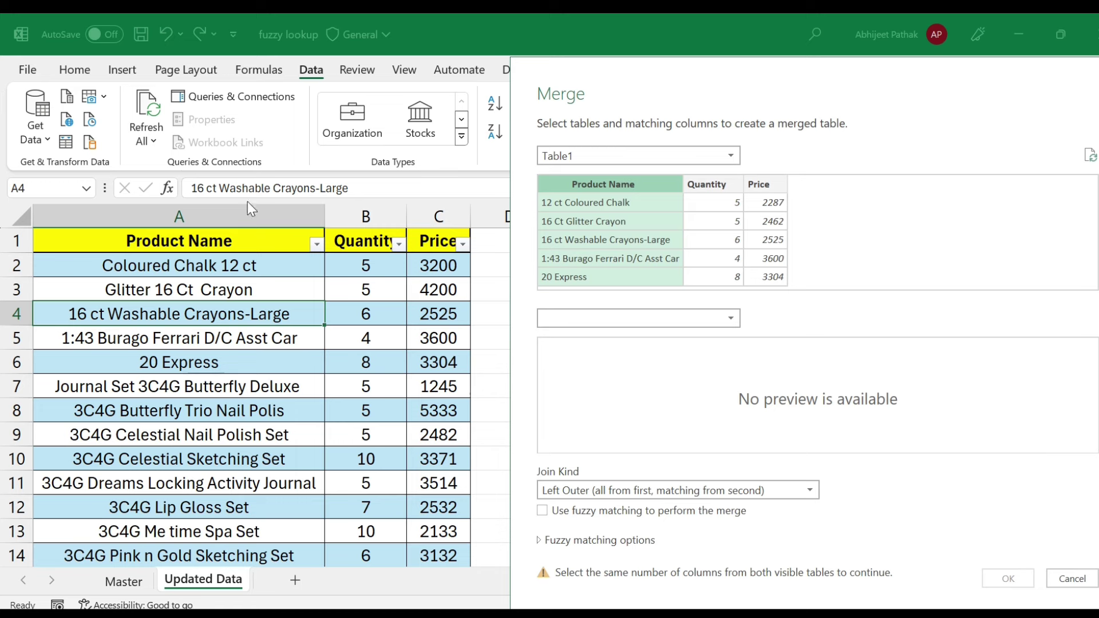
left_click(712, 316)
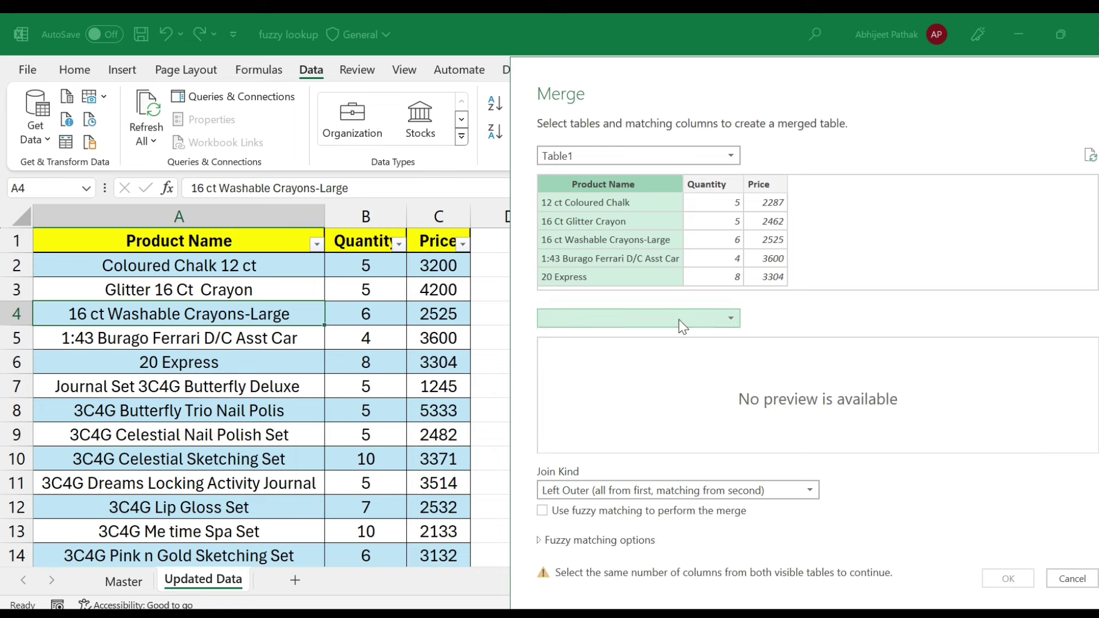
left_click(581, 357)
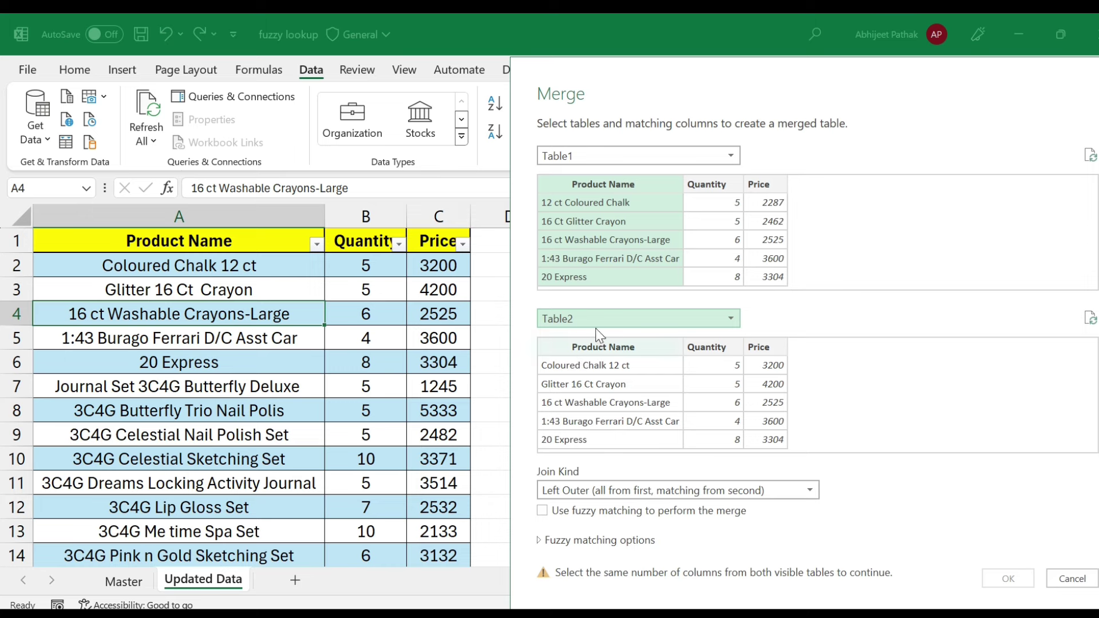
Step: Select Table2's Product Name column so the Left Outer join matches 15 of 20 rows
left_click(618, 350)
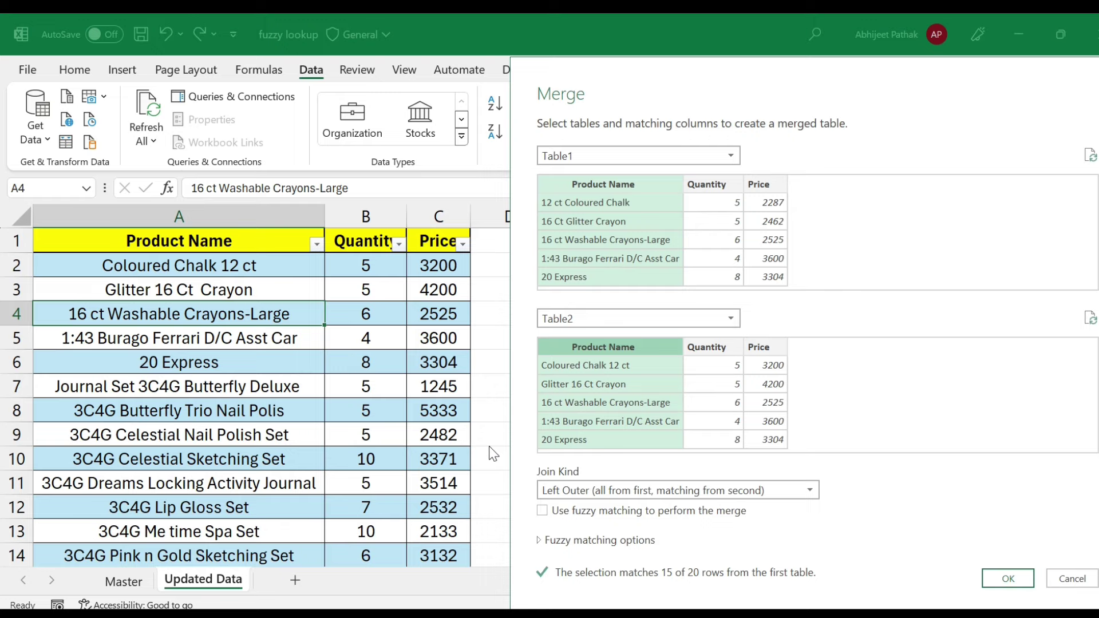
Step: Open lmech.courses.store in Chrome and scroll through its course listings
key("alt+Tab")
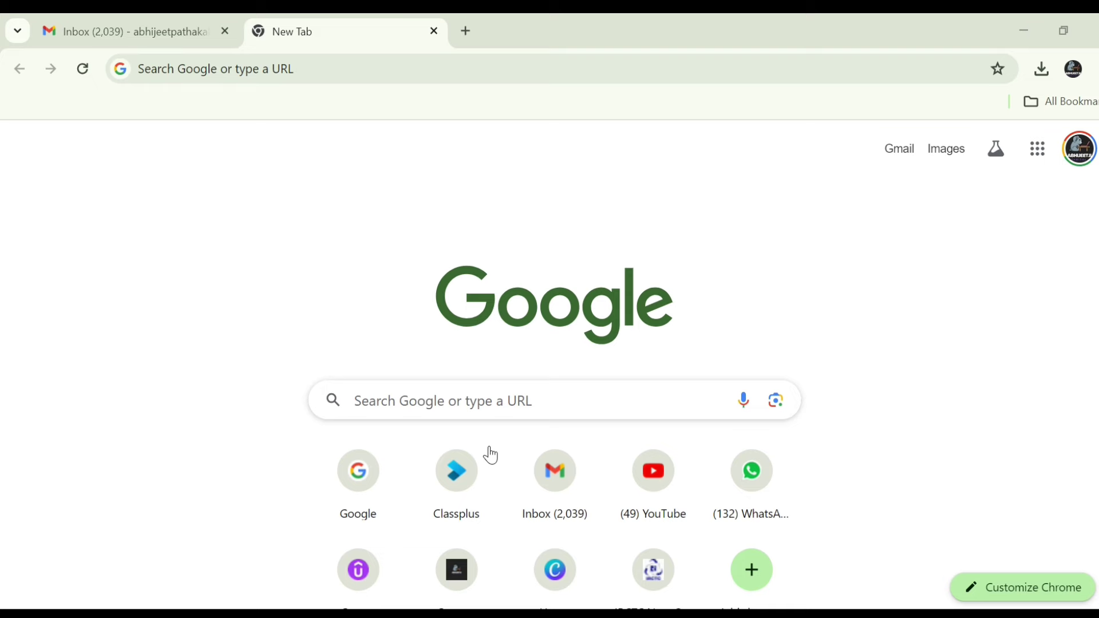
type("lmech")
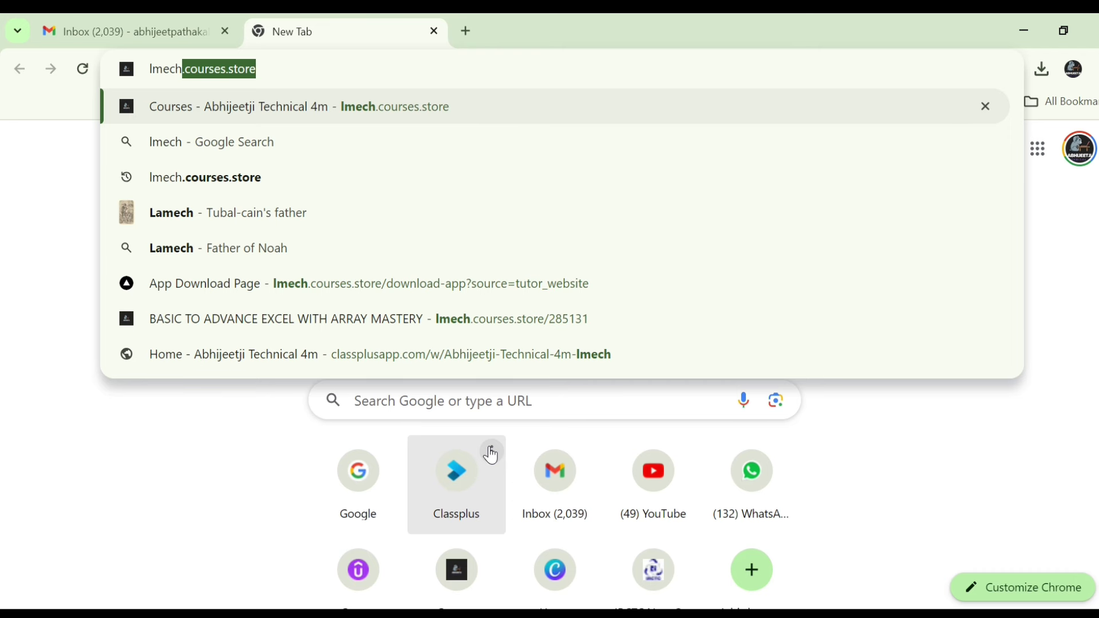
key("Return")
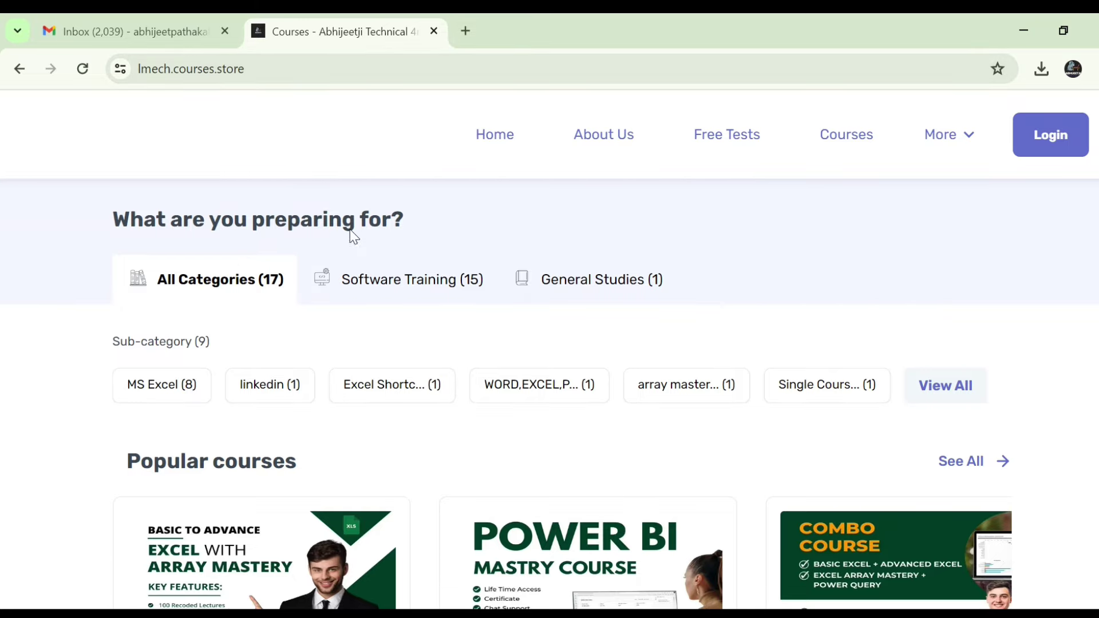
scroll(400, 343, "down", 3)
scroll(410, 412, "down", 2)
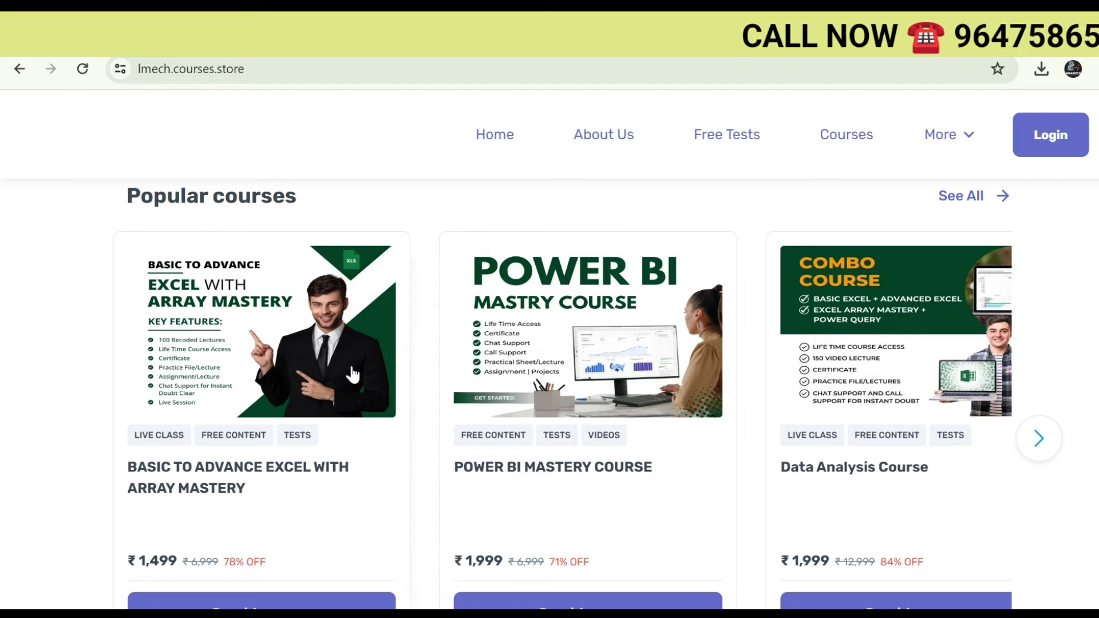
scroll(473, 385, "down", 2)
scroll(506, 389, "down", 4)
scroll(505, 389, "up", 7)
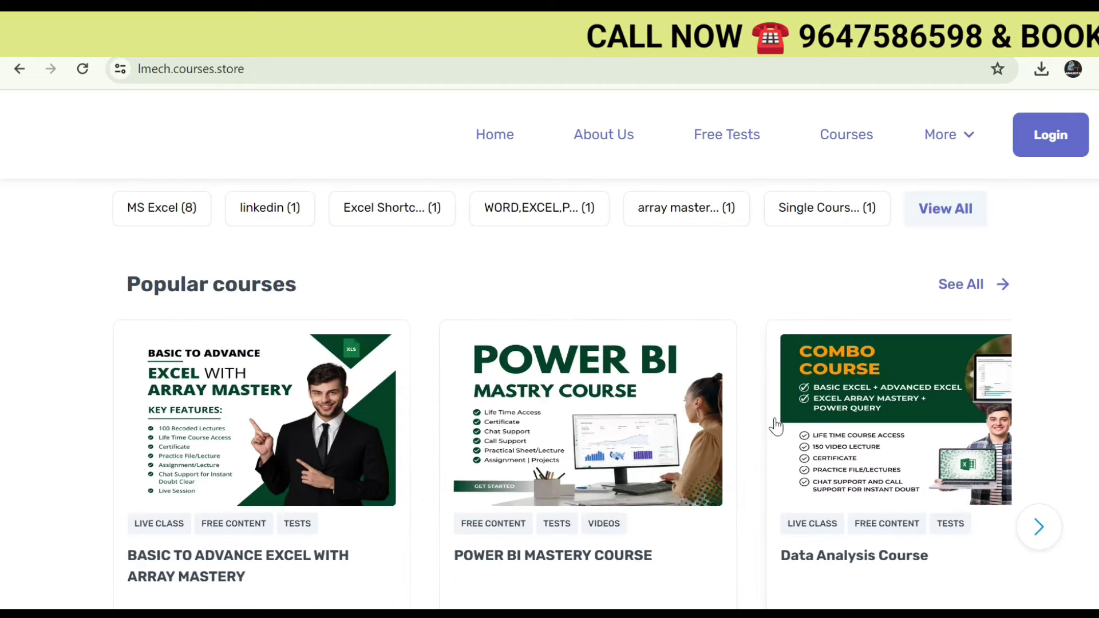
scroll(657, 358, "down", 1)
scroll(657, 357, "down", 2)
scroll(338, 417, "down", 5)
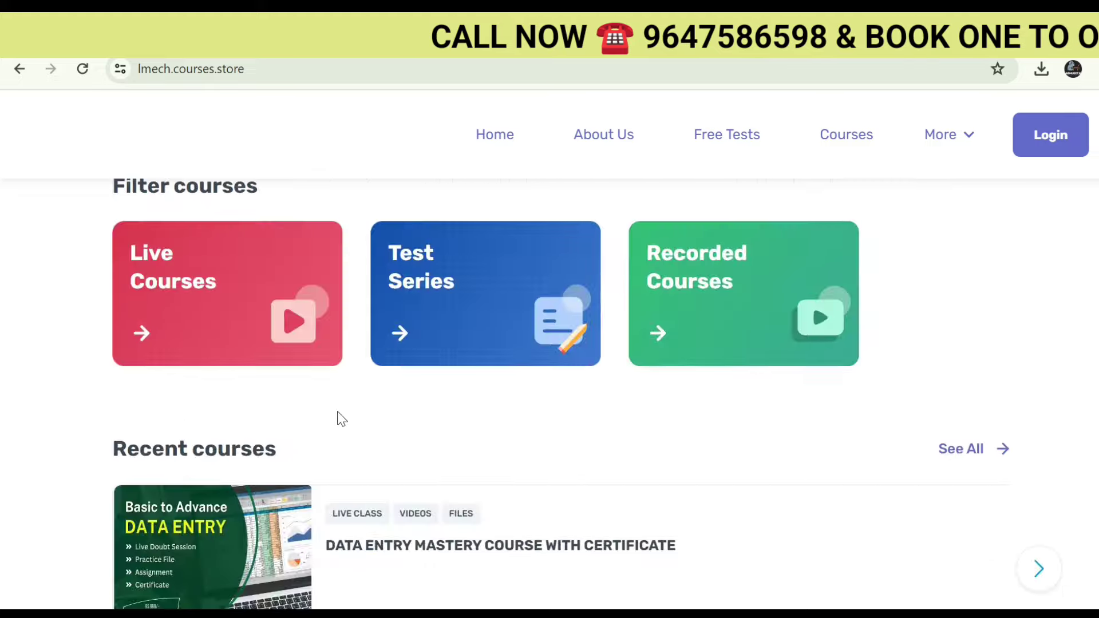
scroll(400, 429, "down", 2)
scroll(351, 420, "down", 6)
scroll(400, 435, "up", 1)
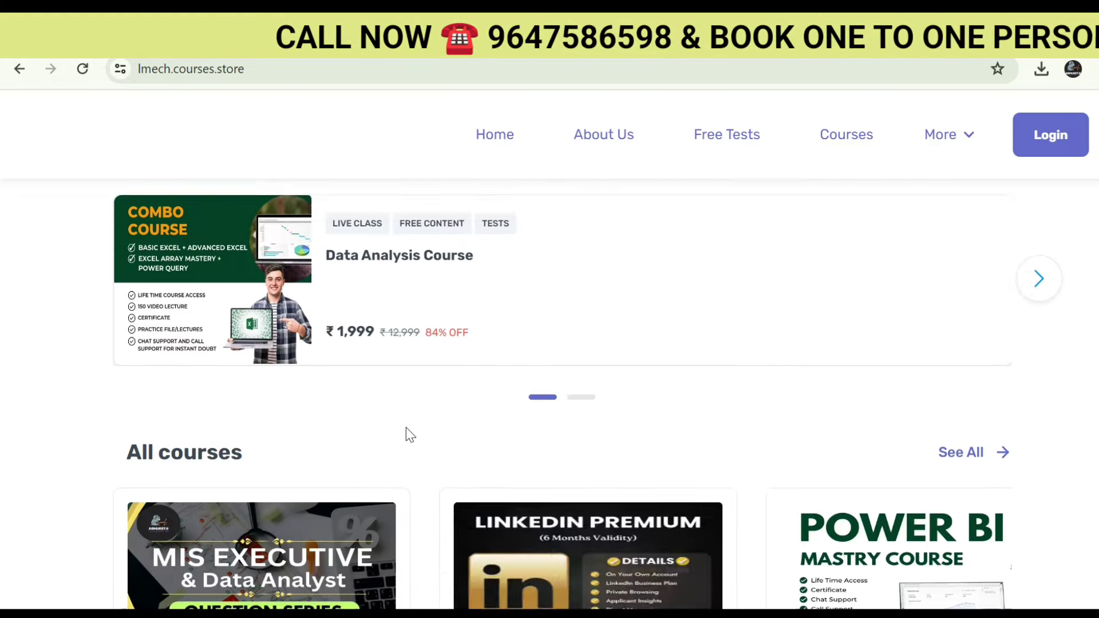
scroll(409, 434, "up", 10)
scroll(413, 434, "up", 7)
scroll(412, 424, "down", 5)
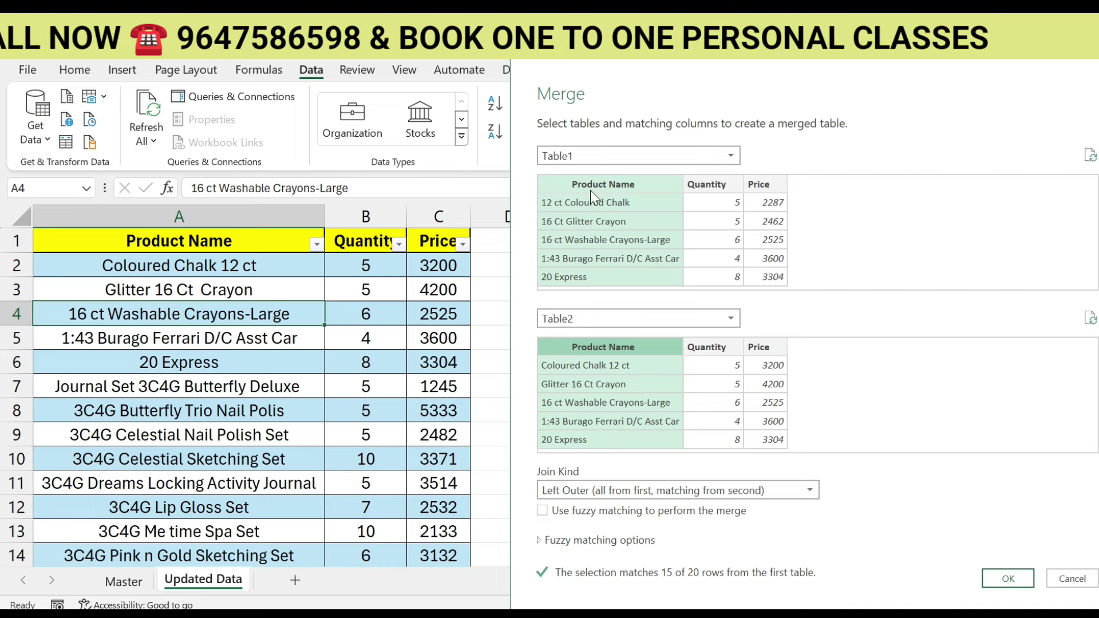
Step: Enable fuzzy matching so all 20 rows match and create the Merge1 query
left_click(542, 511)
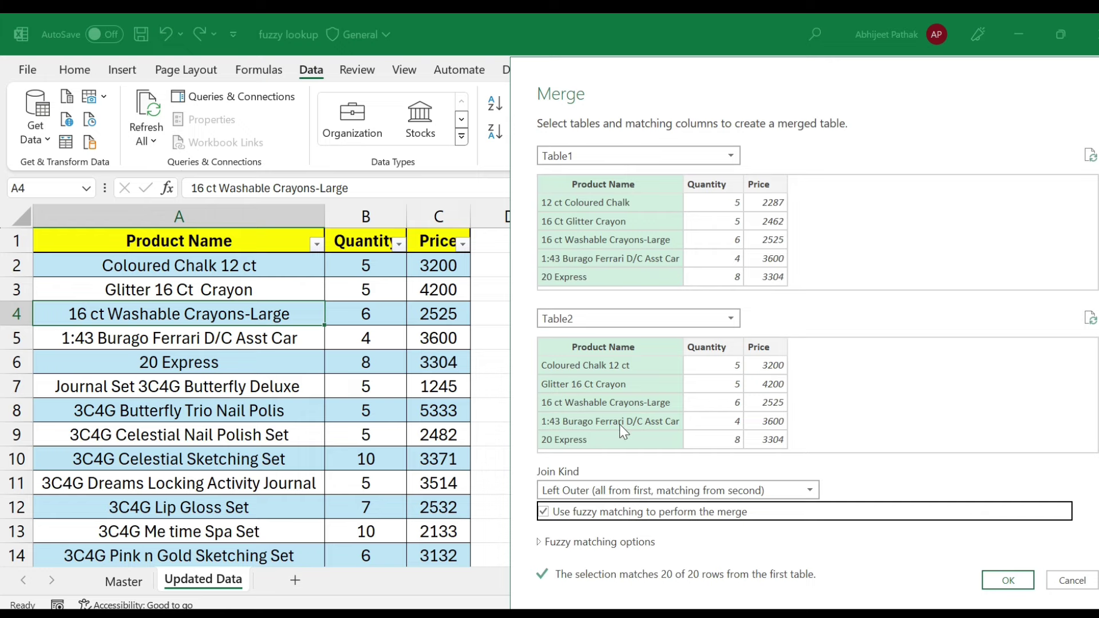
left_click(972, 532)
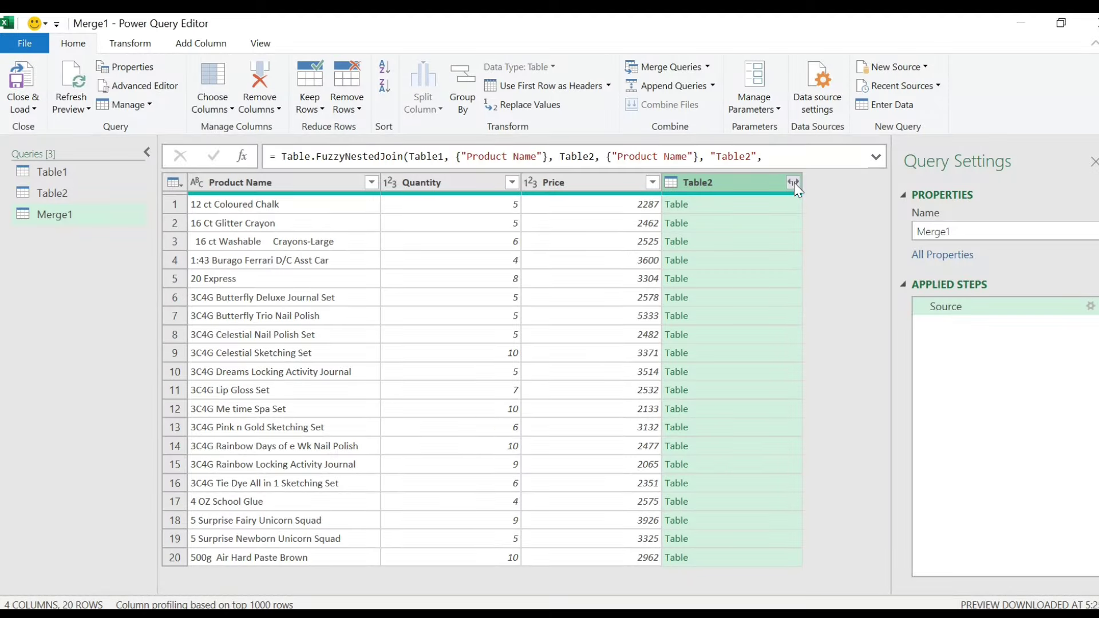
Step: Expand Table2 to only Price without prefix as Price.1, then close and load Merge1
left_click(794, 183)
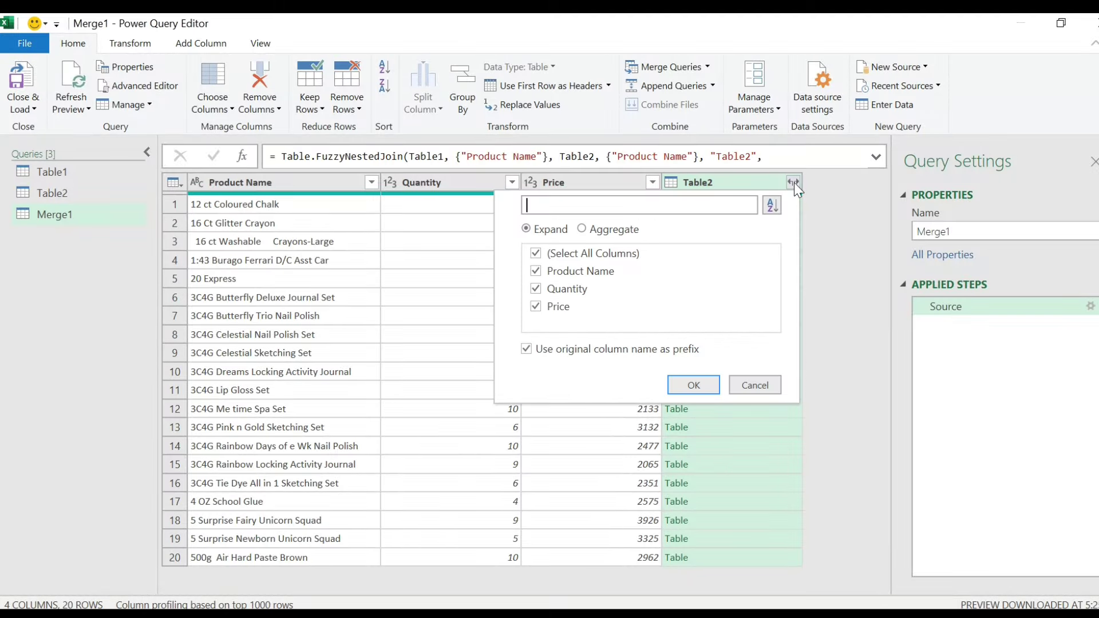
left_click(524, 350)
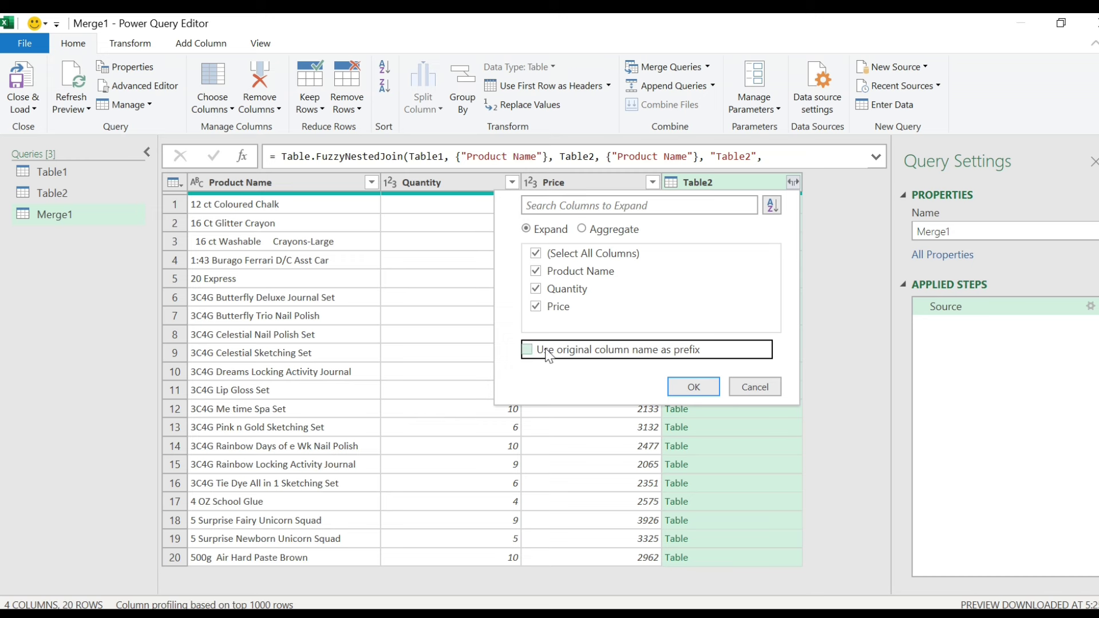
left_click(536, 253)
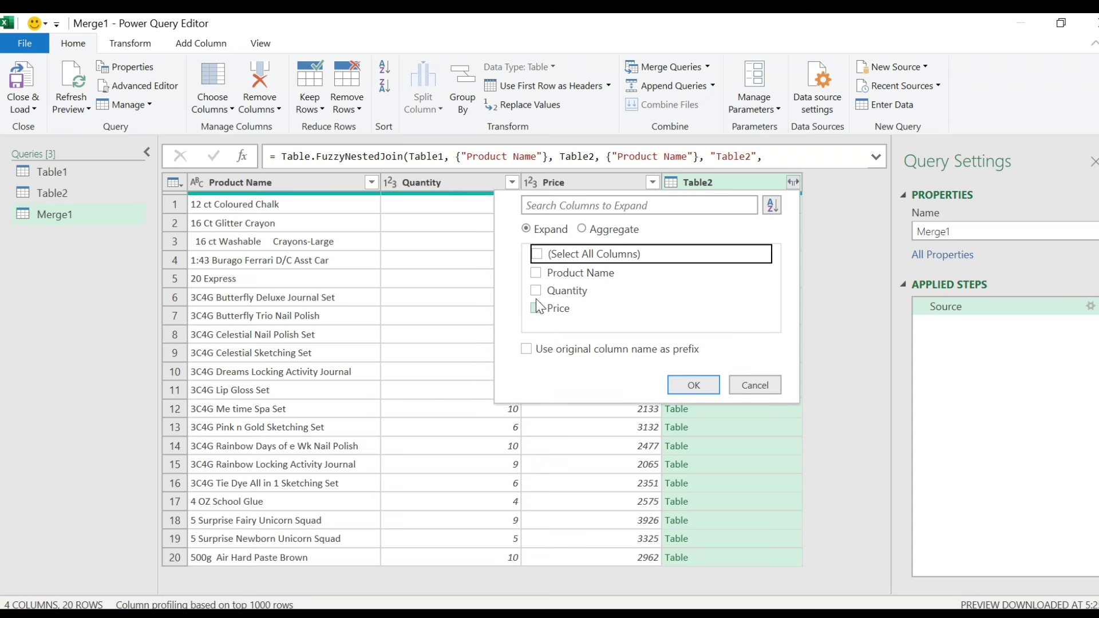
left_click(536, 308)
left_click(694, 385)
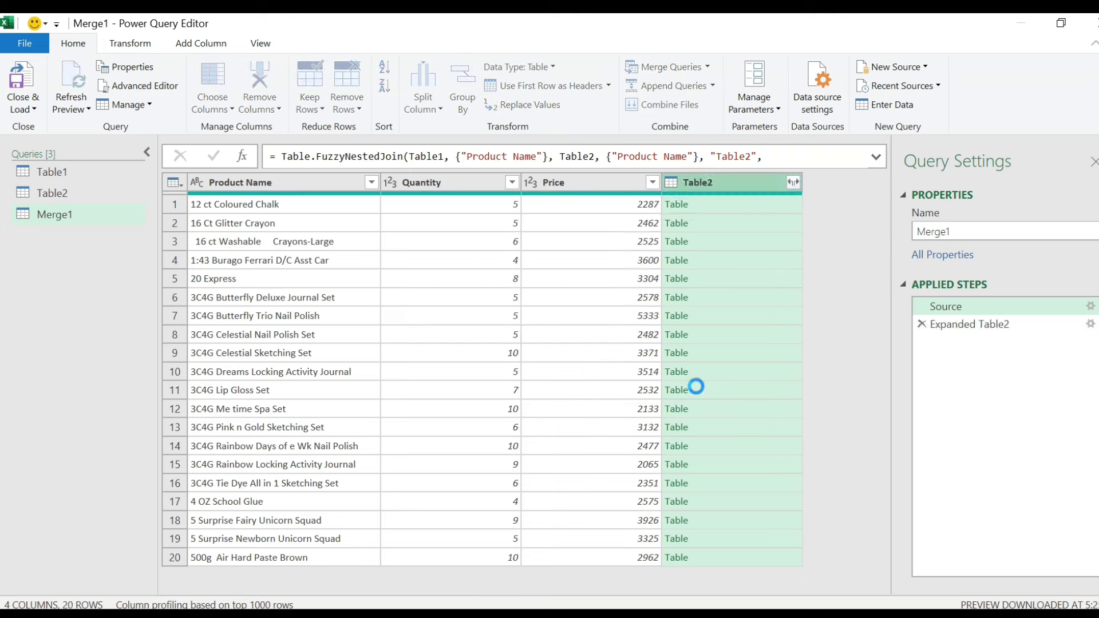
left_click(26, 111)
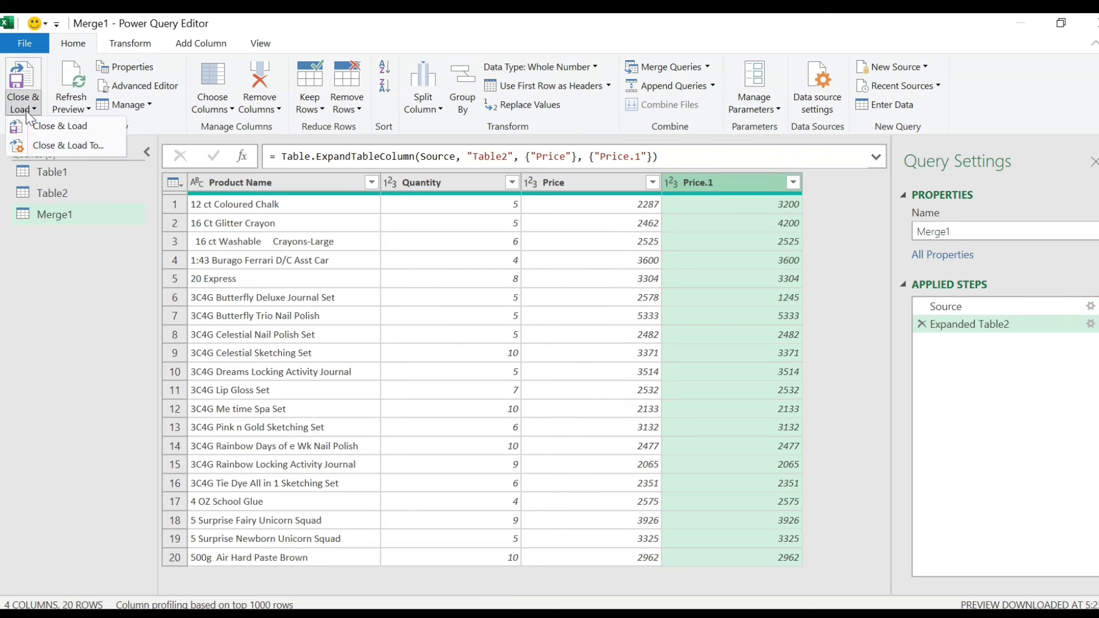
left_click(71, 129)
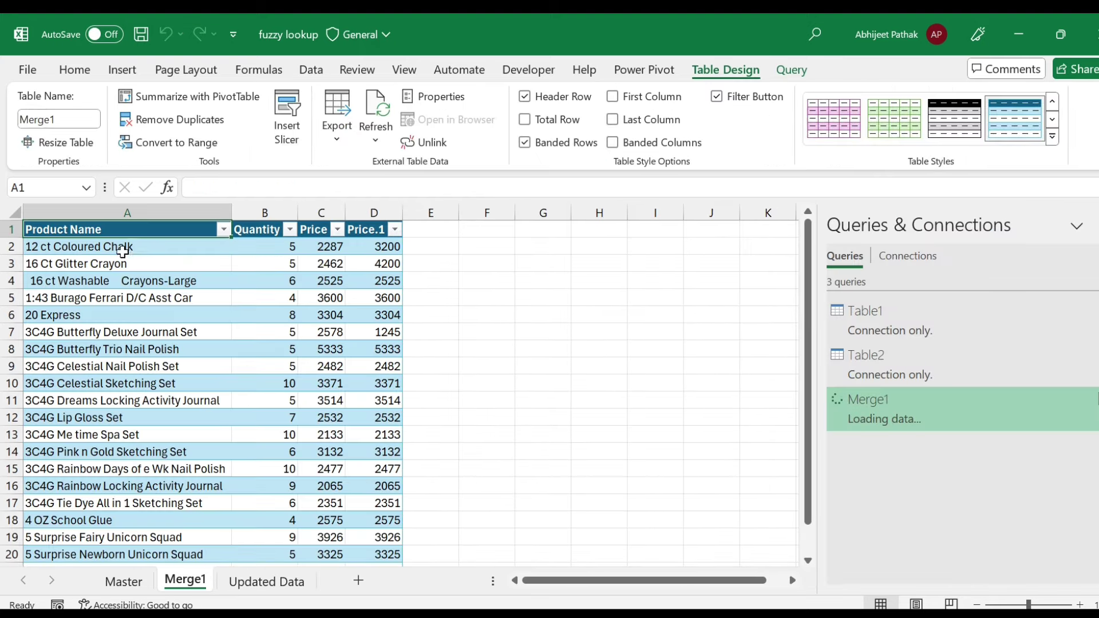
Step: Check 12 ct Coloured Chalk's original 2287 against matched 3200 on the Master and Updated Data sheets
left_click(59, 247)
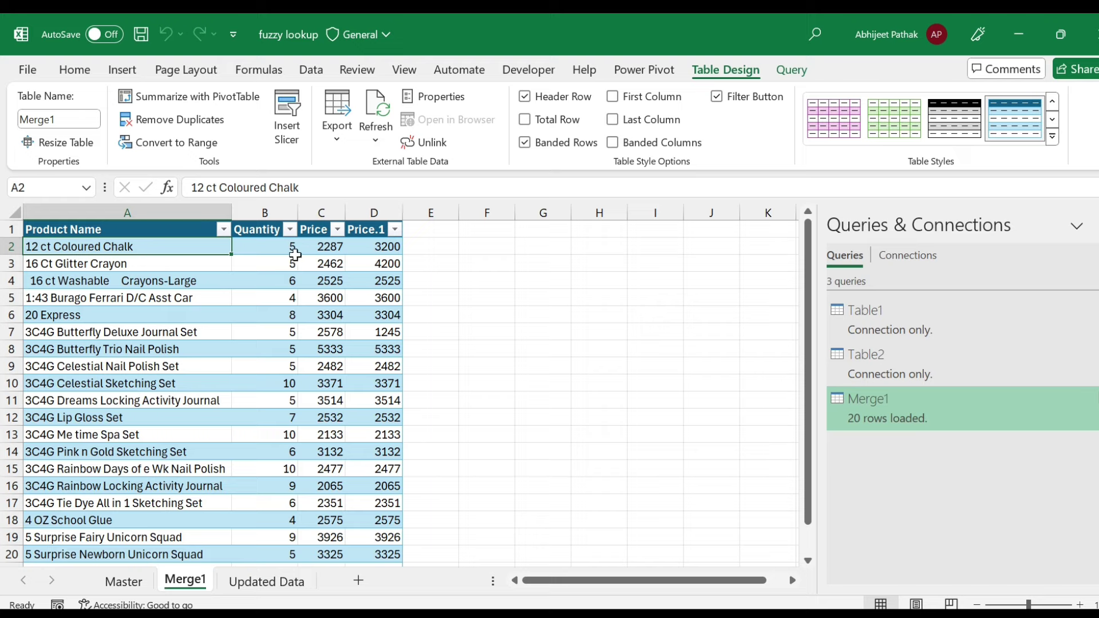
left_click(330, 251)
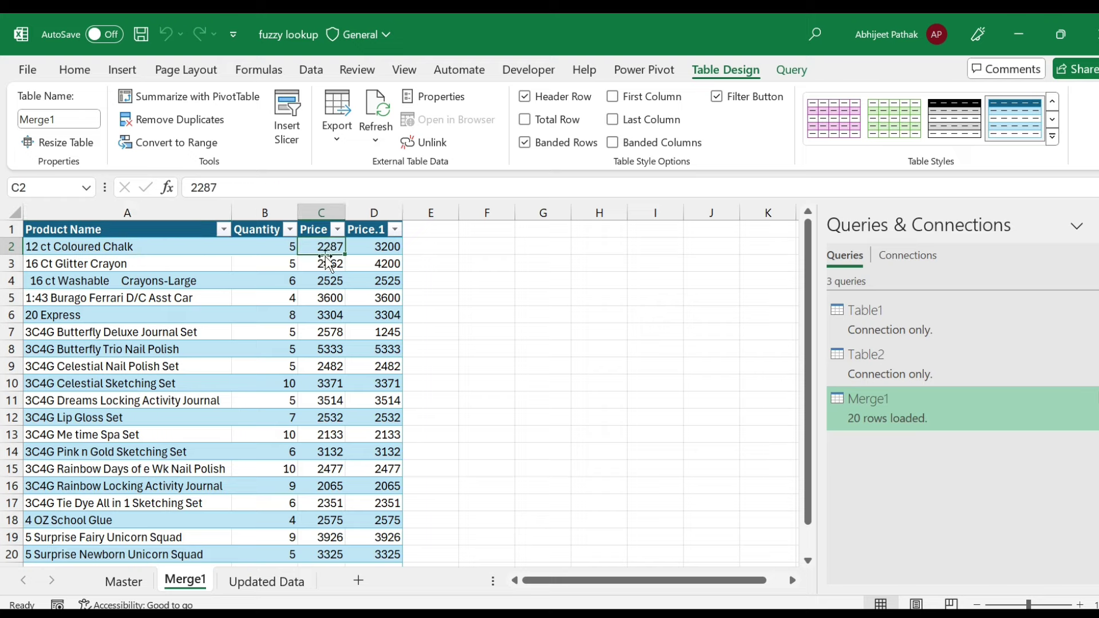
left_click(379, 246)
left_click(250, 587)
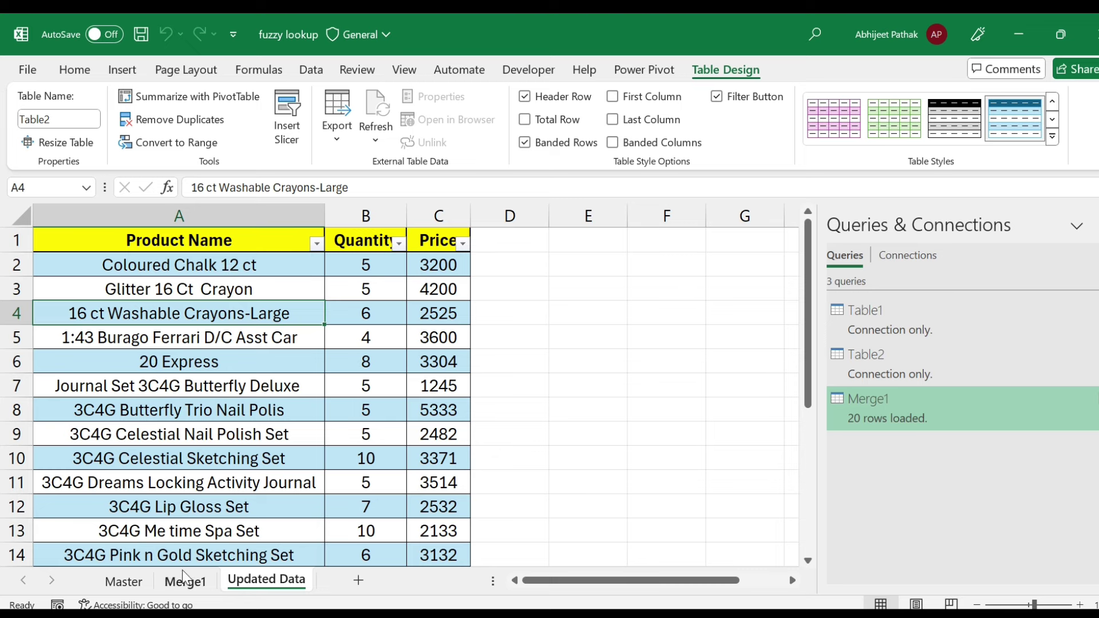
left_click(130, 582)
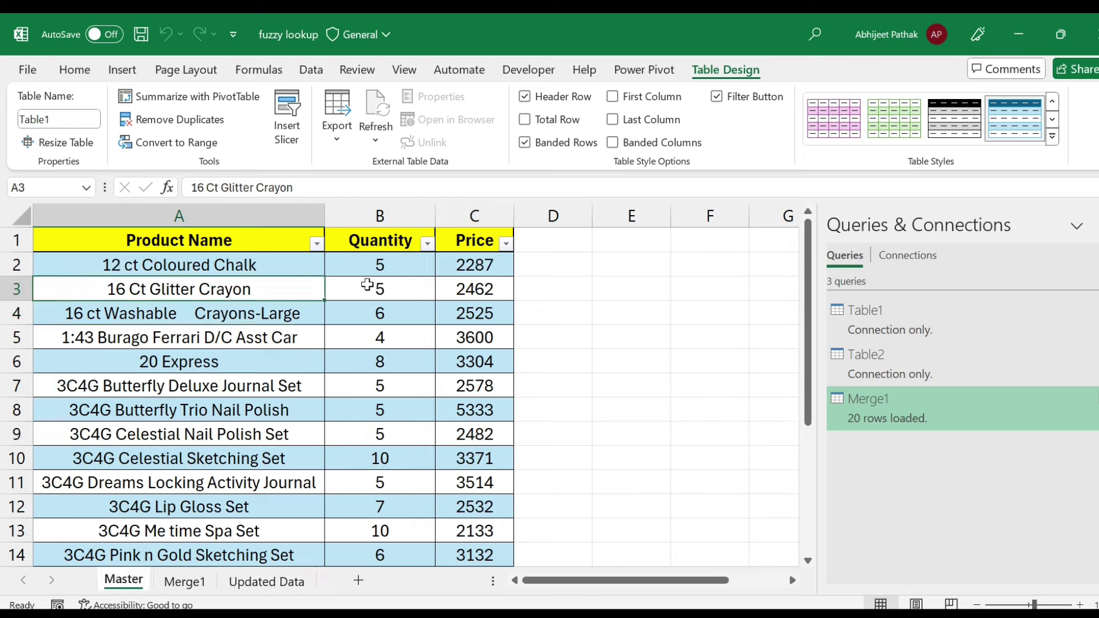
left_click(185, 582)
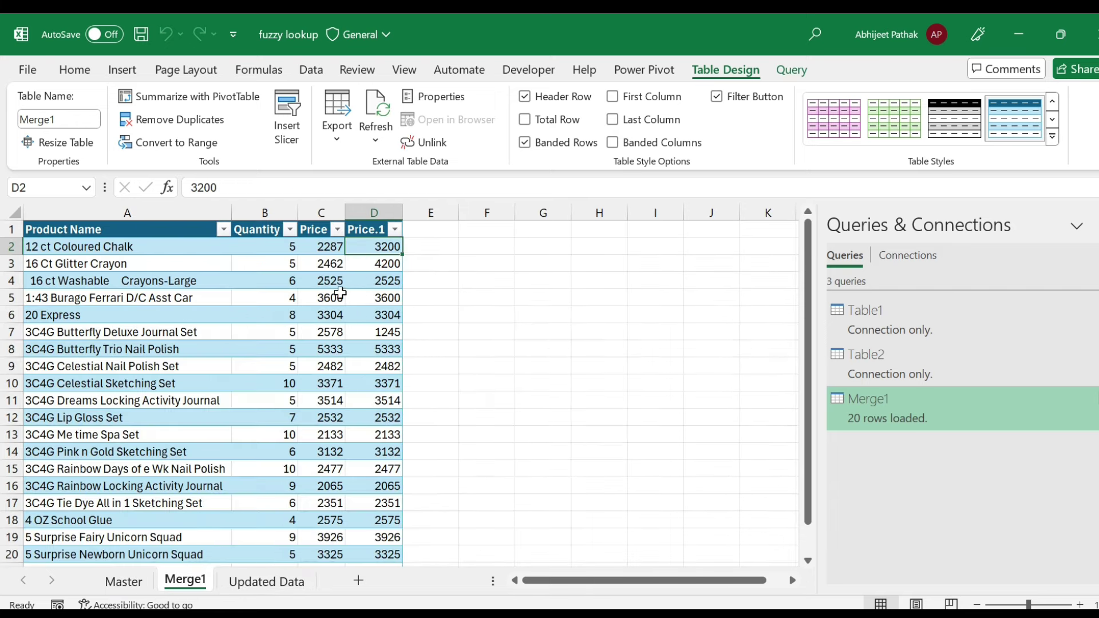
Step: Check the matched price 4200 in D3 against the Updated Data and Master sheets
left_click(396, 262)
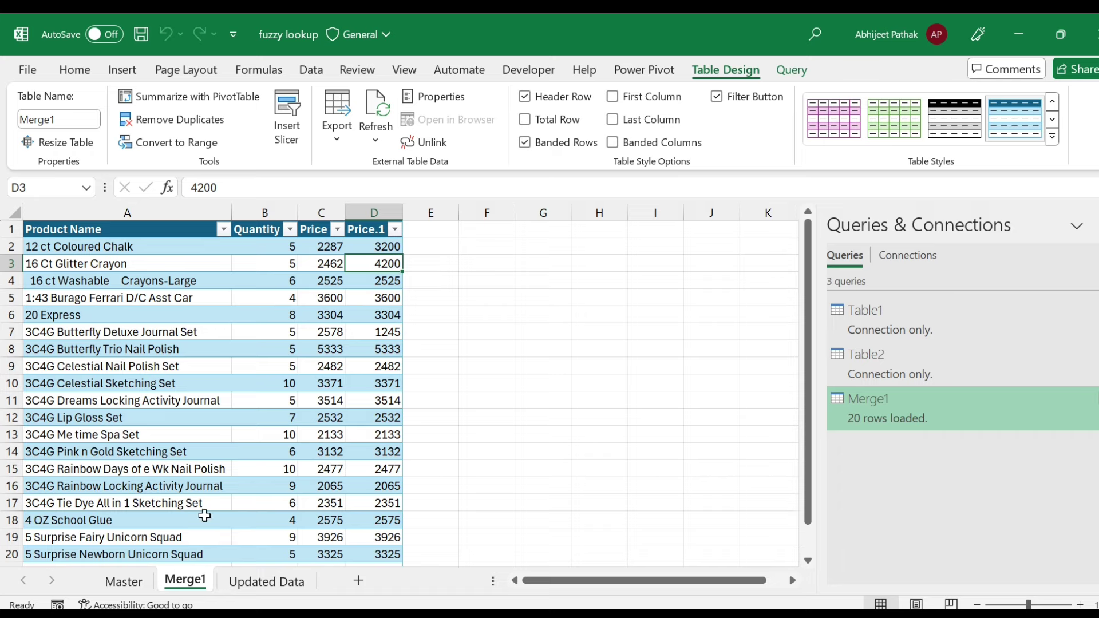
left_click(263, 583)
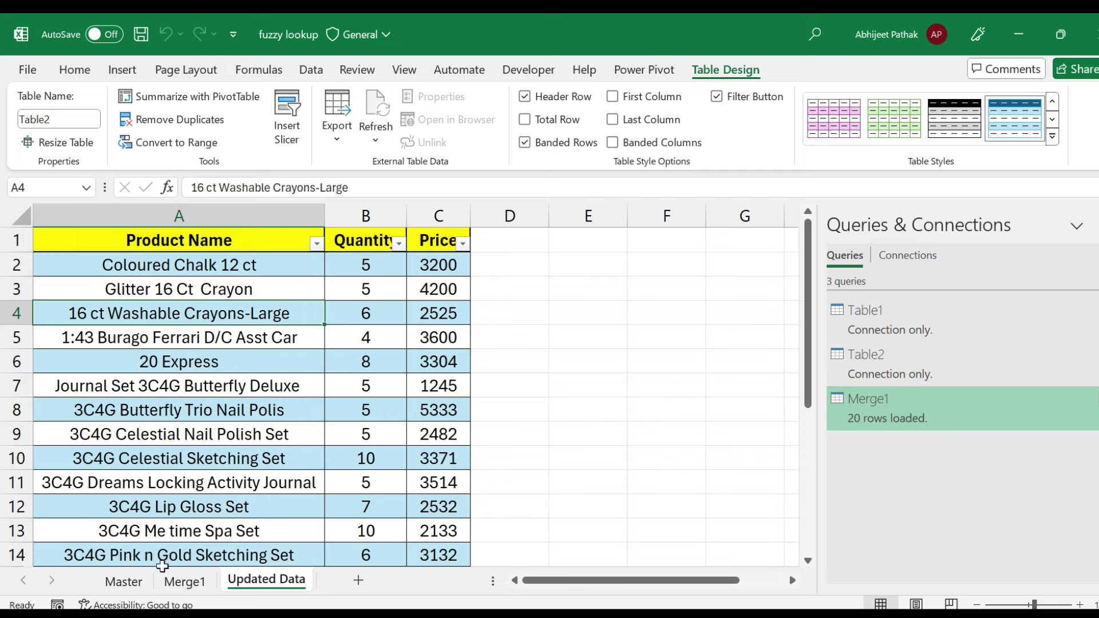
left_click(183, 582)
left_click(126, 583)
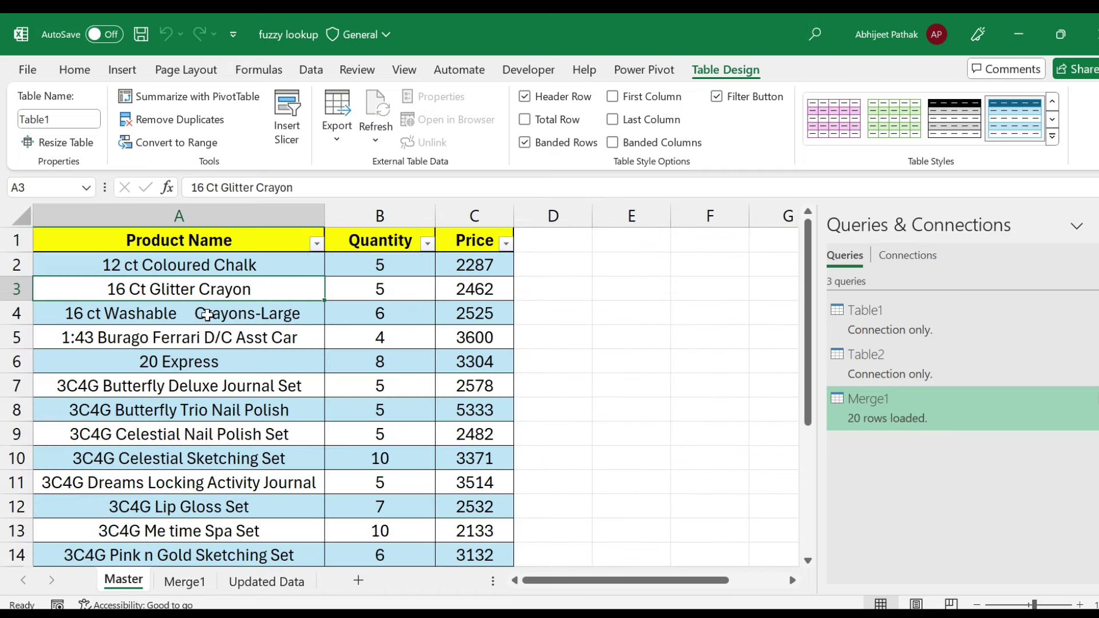
left_click(184, 581)
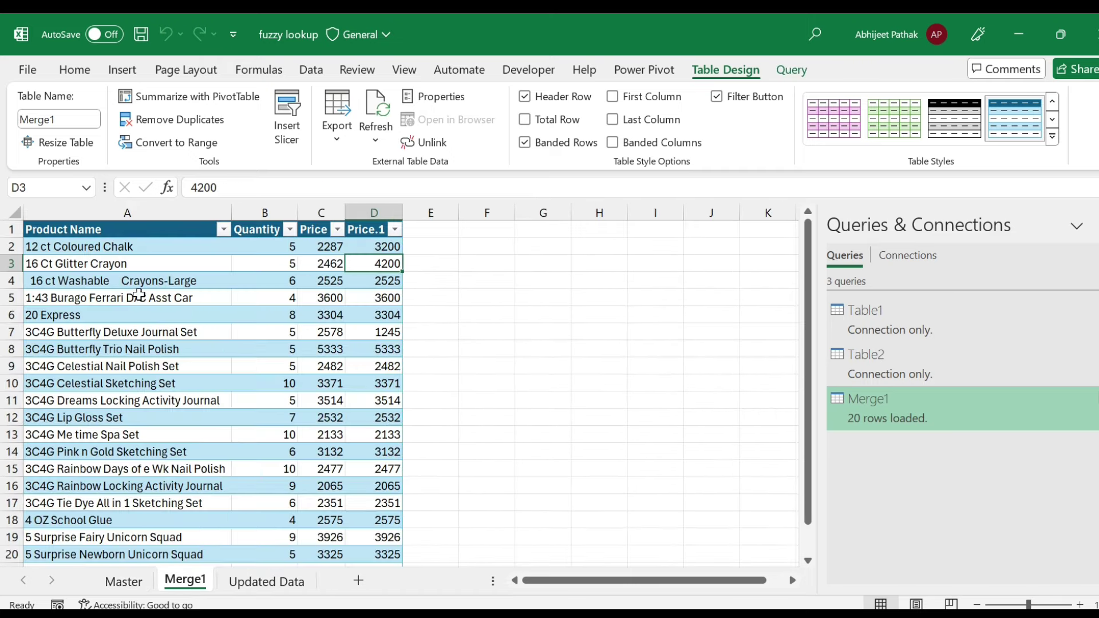